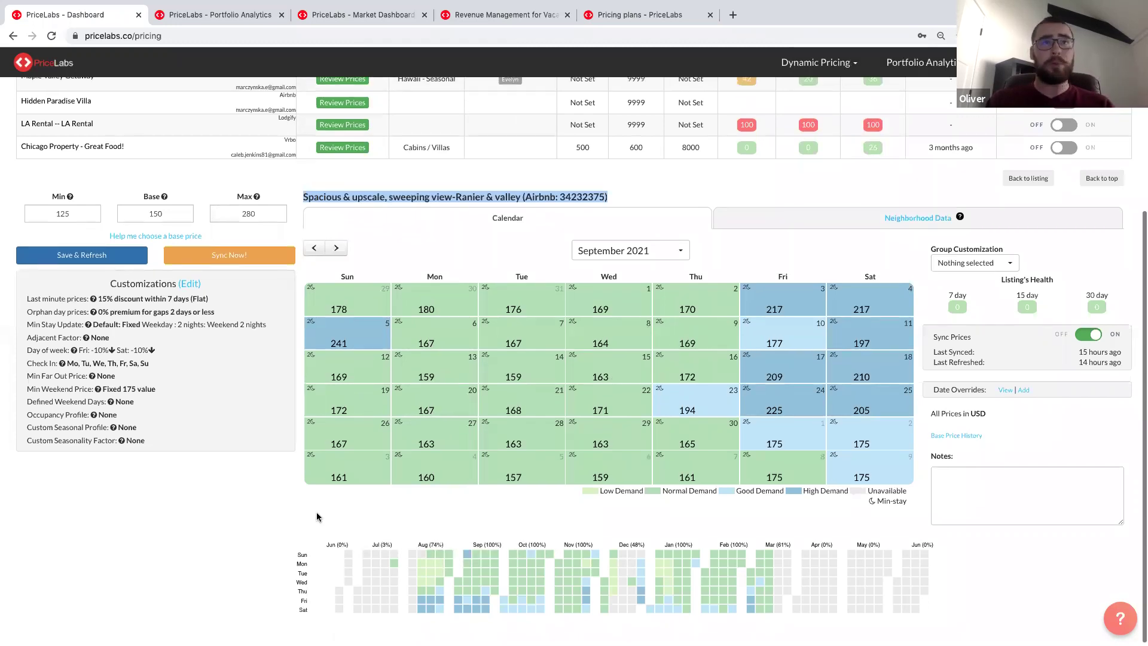
Review the minimum, base and maximum prices and the September 2021 pricing calendar of the Spacious & upscale, sweeping view-Ranier & valley listing
scroll(290, 391, up, 3)
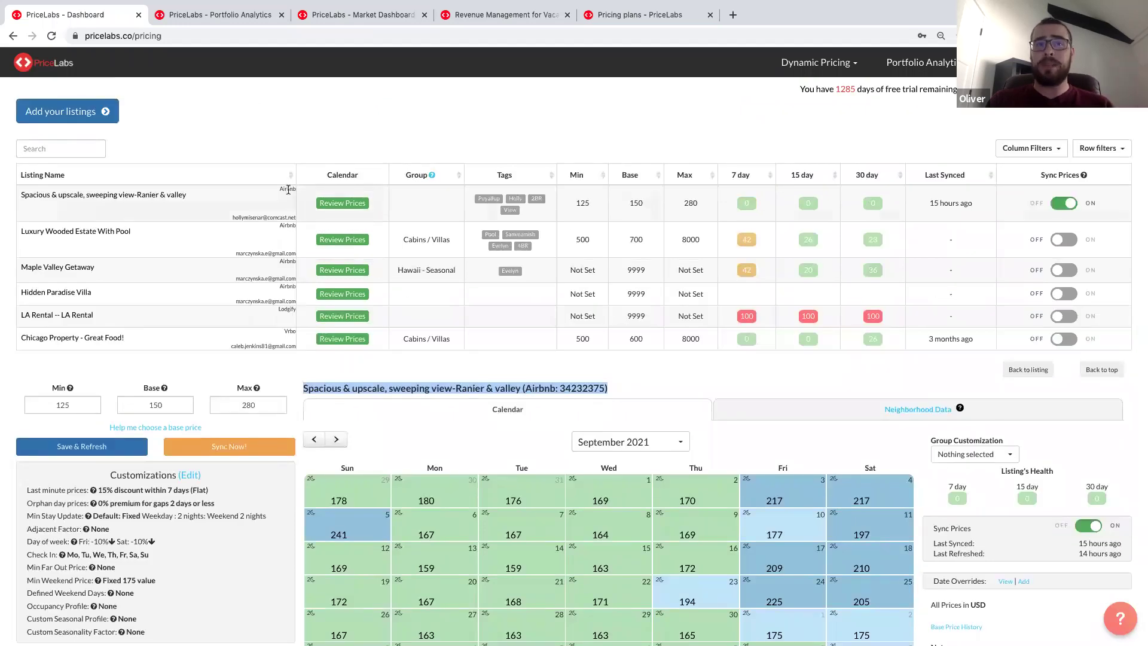
scroll(313, 364, down, 1)
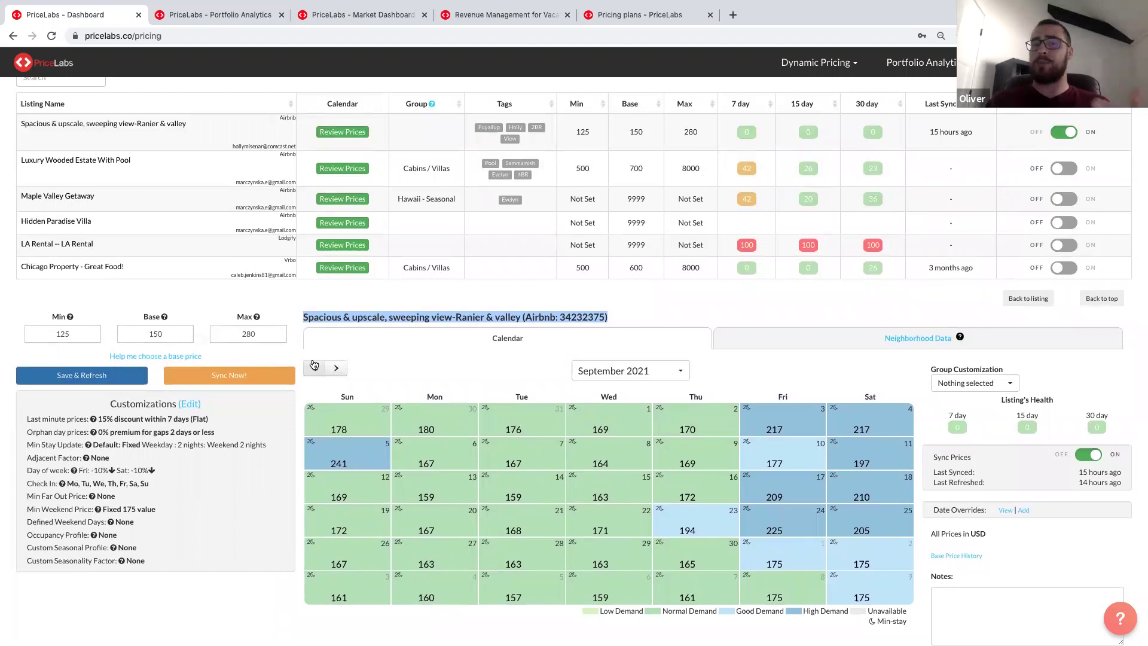
double_click(69, 334)
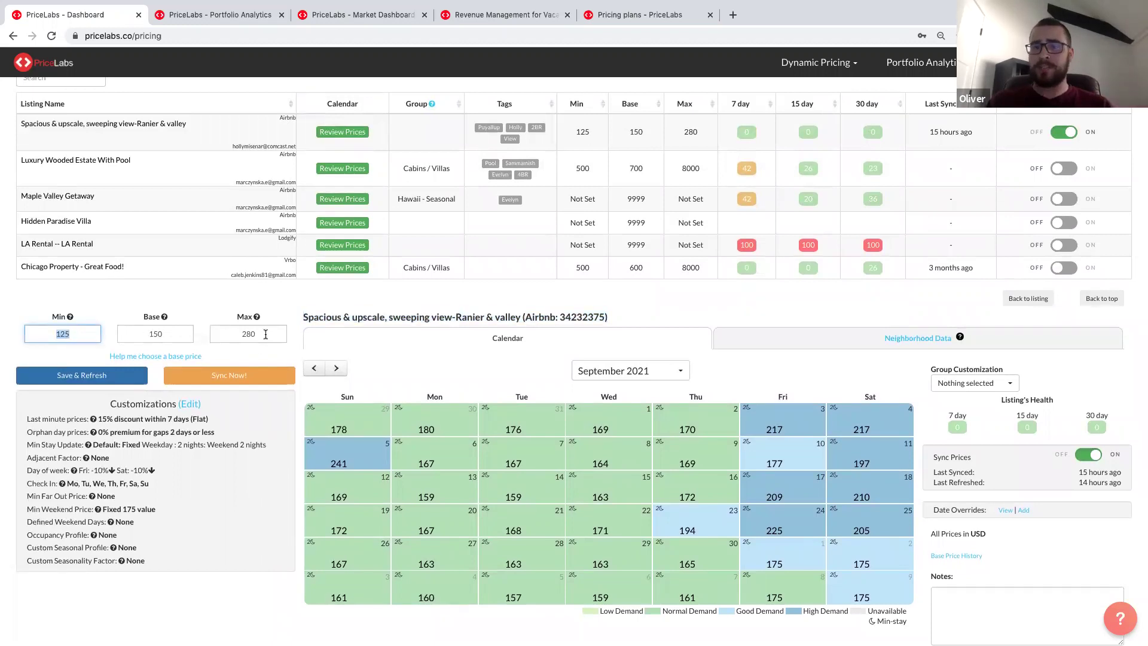
click(265, 334)
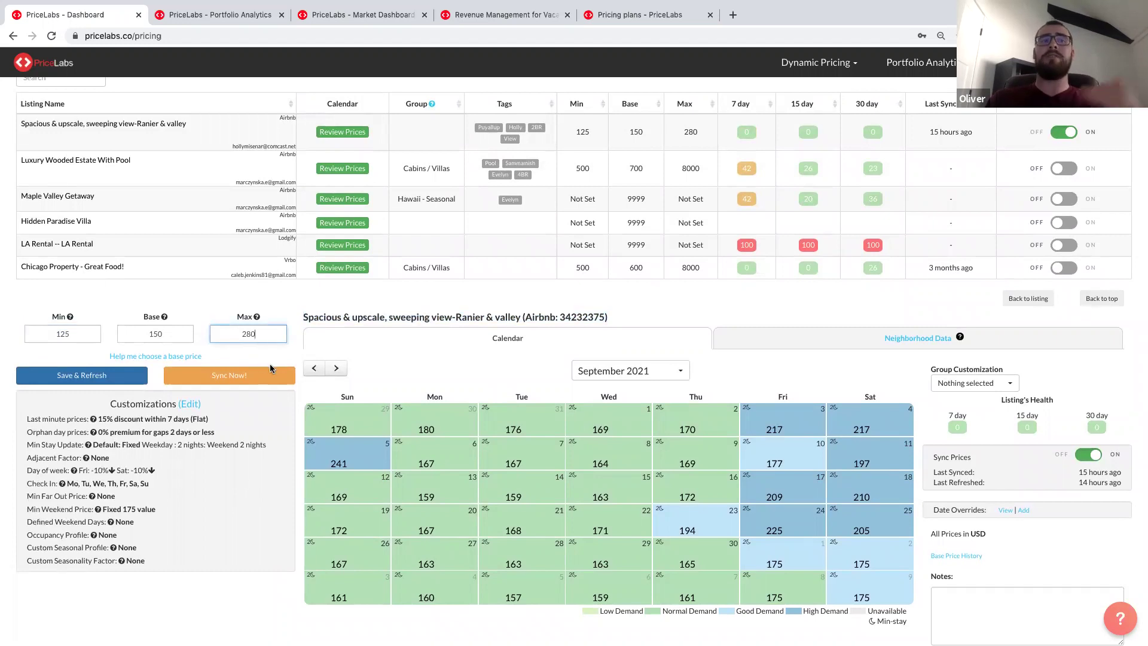
scroll(270, 365, down, 2)
scroll(271, 368, down, 1)
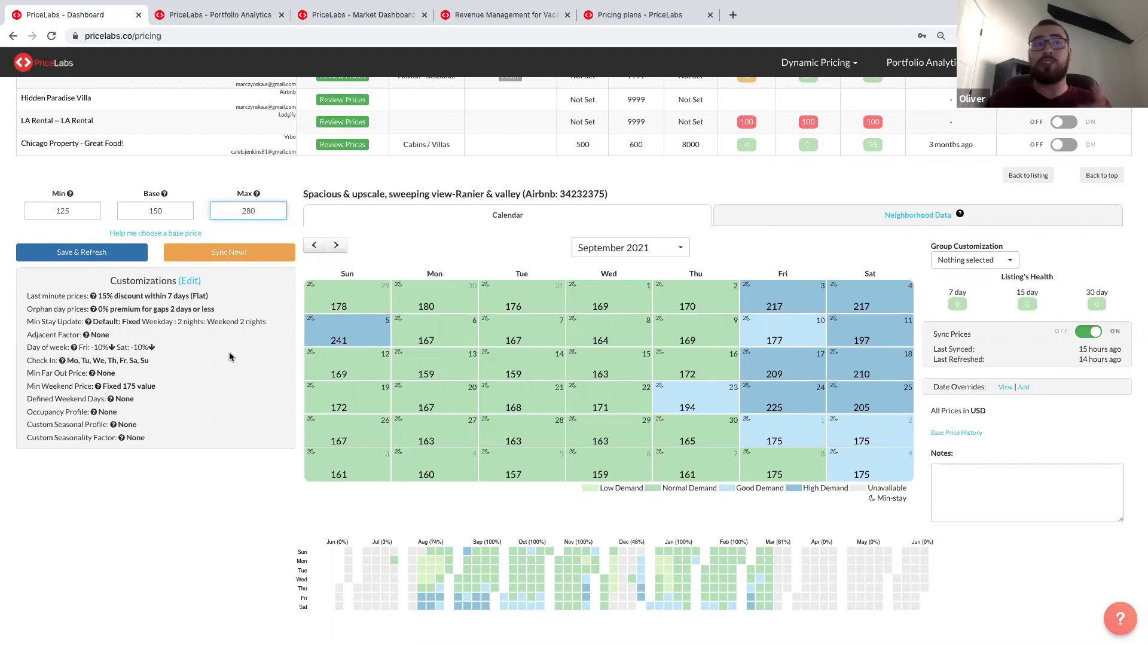
Open the listing's customizations, review the settings from last-minute prices through the custom seasonality factor, and close them without changes
click(251, 283)
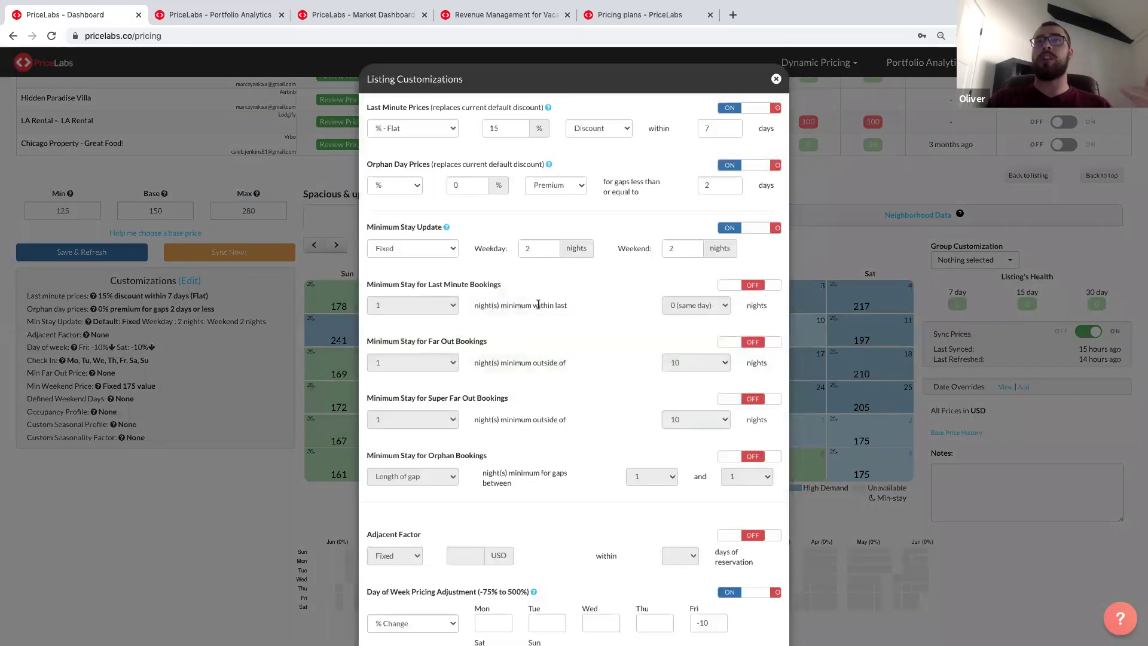
scroll(532, 299, down, 3)
scroll(538, 308, down, 2)
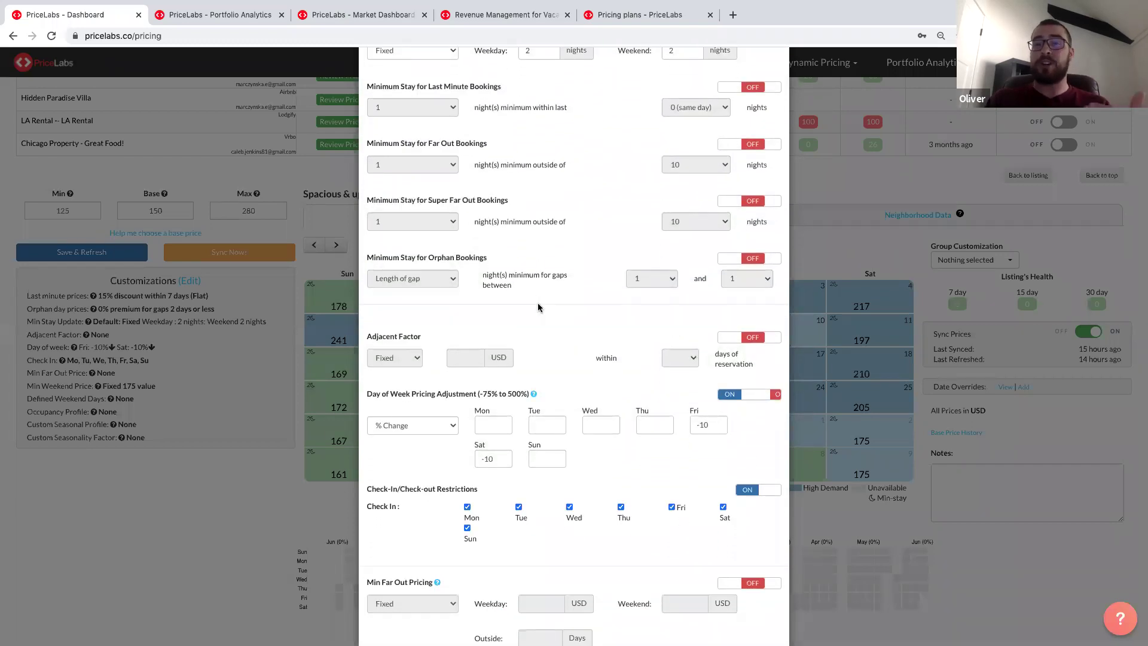
scroll(539, 307, down, 1)
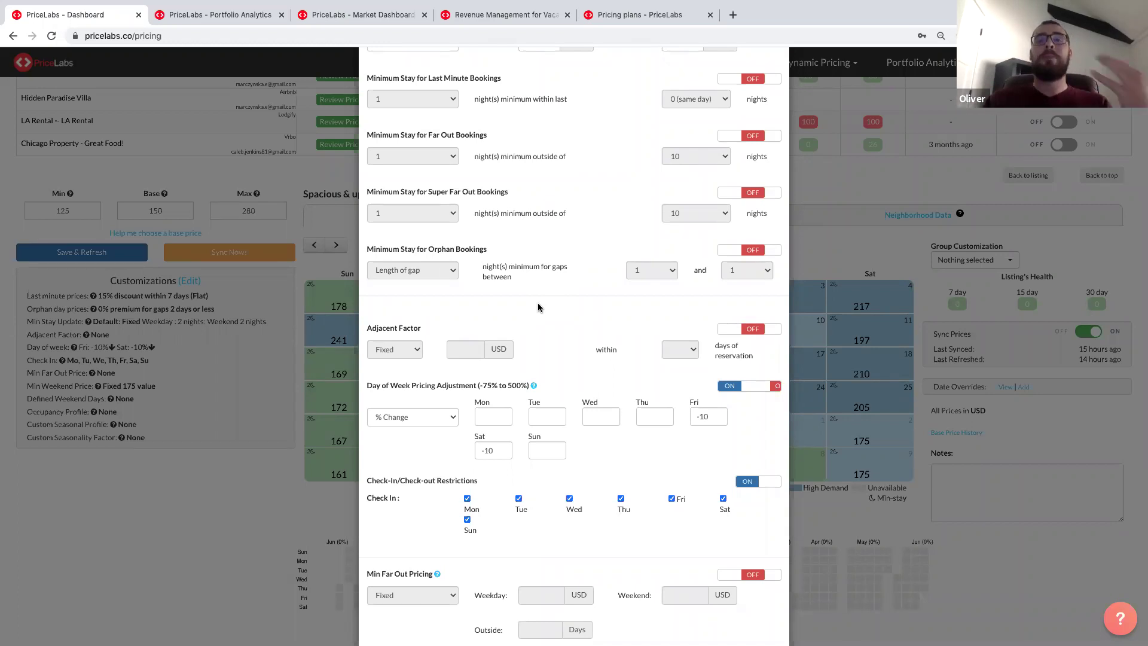
scroll(537, 308, down, 3)
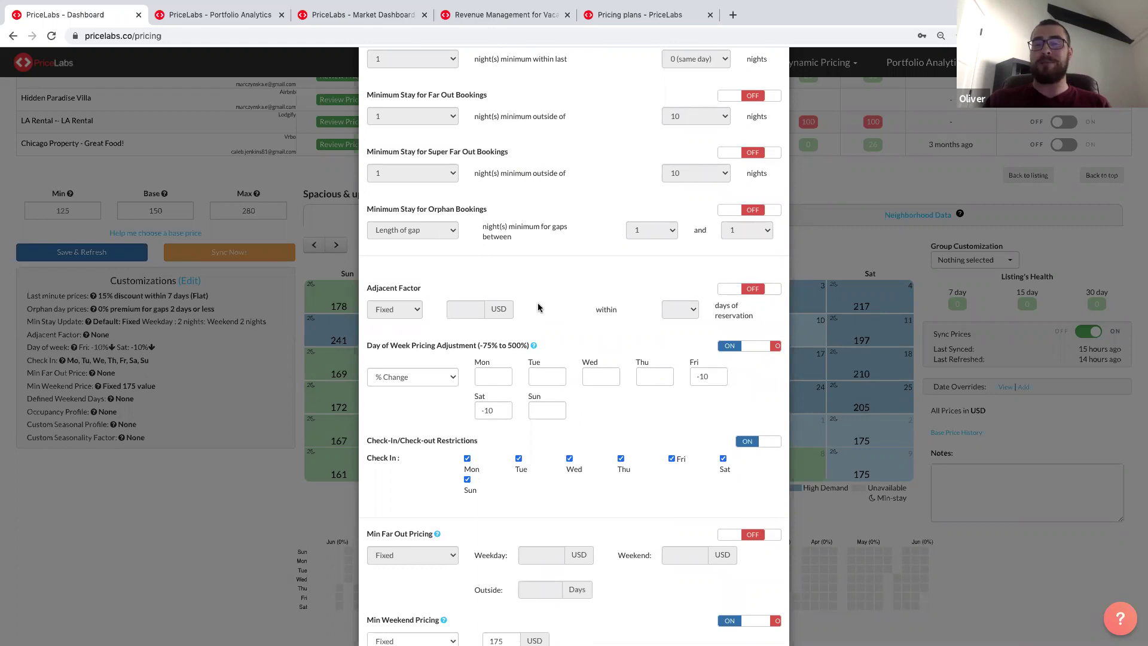
scroll(538, 308, down, 2)
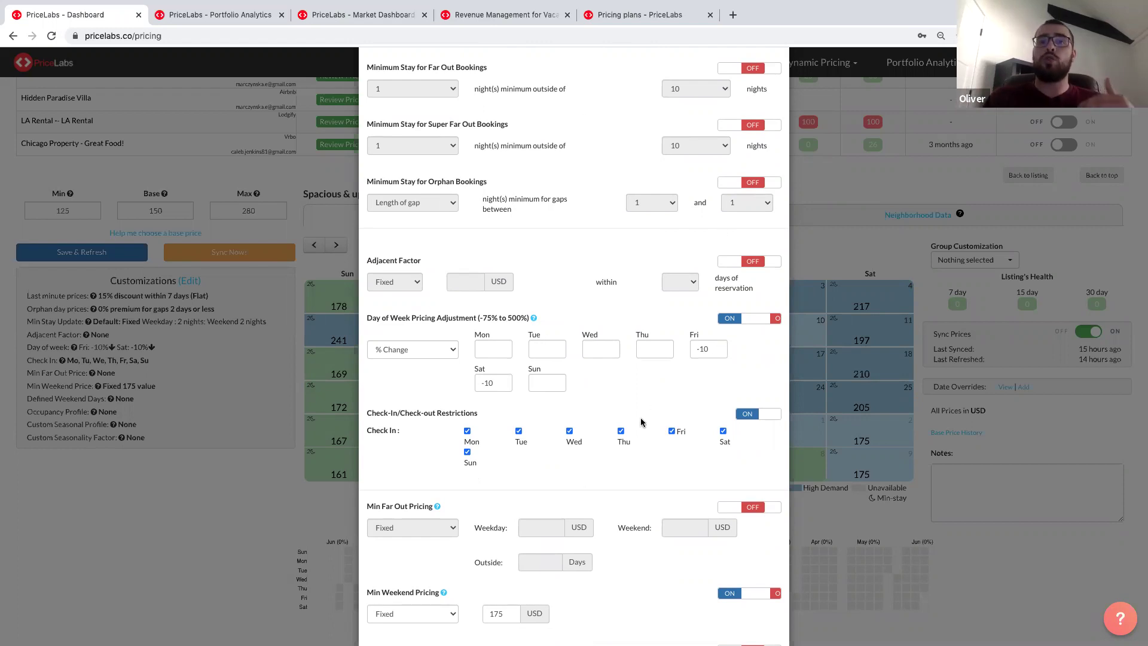
scroll(641, 418, down, 3)
scroll(609, 411, down, 1)
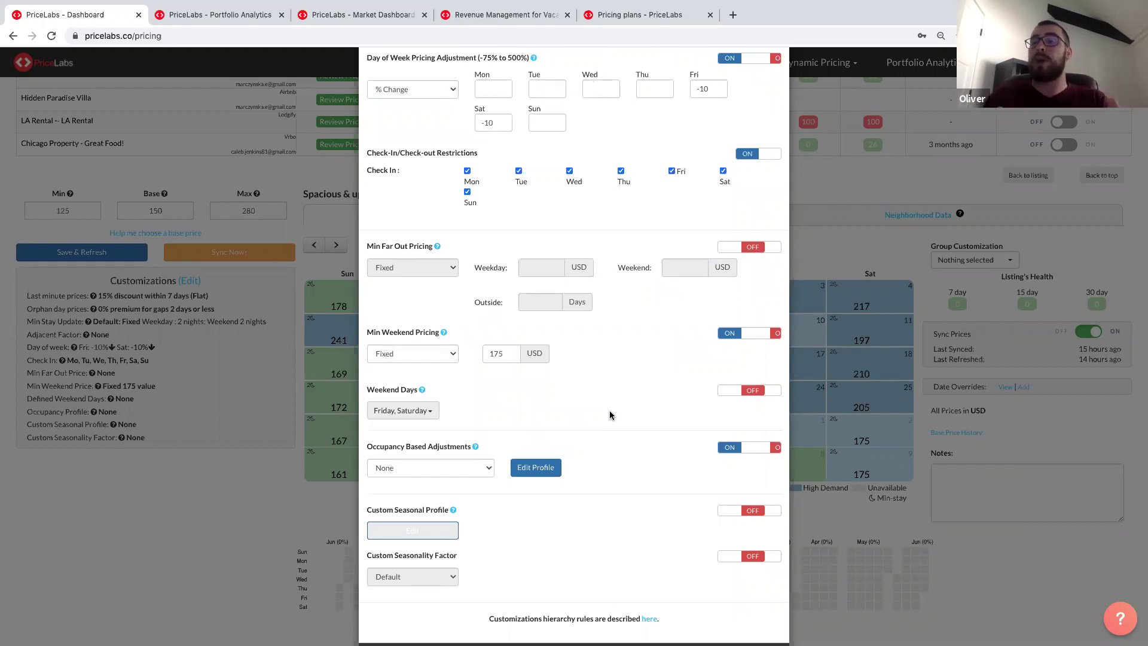
scroll(634, 383, up, 1)
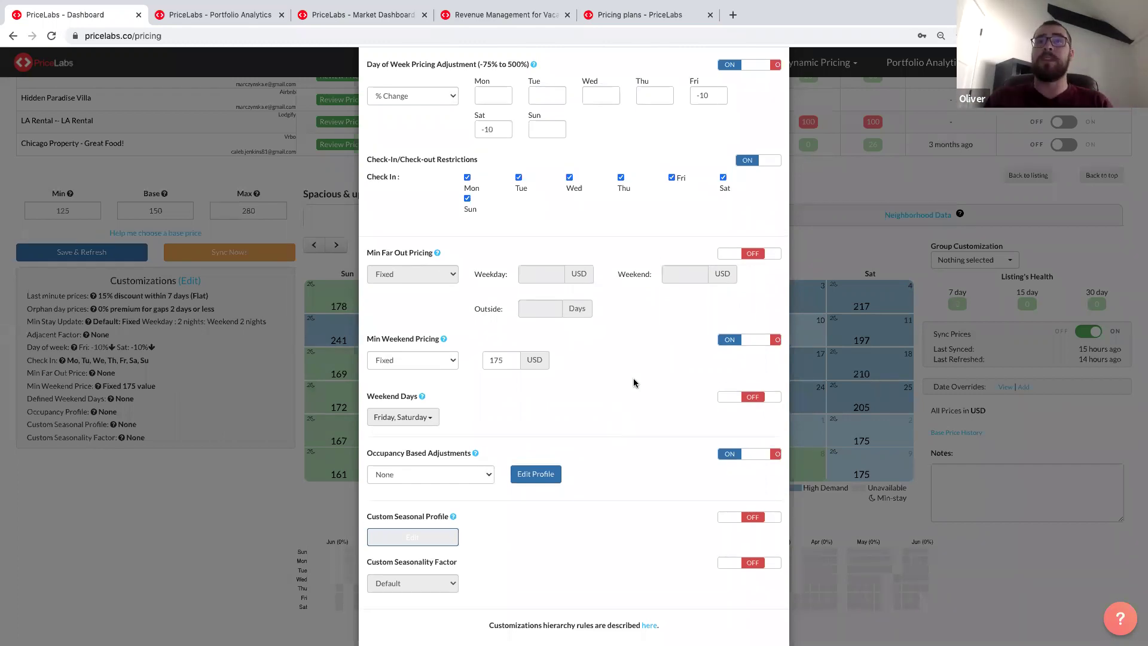
scroll(634, 383, up, 6)
click(857, 255)
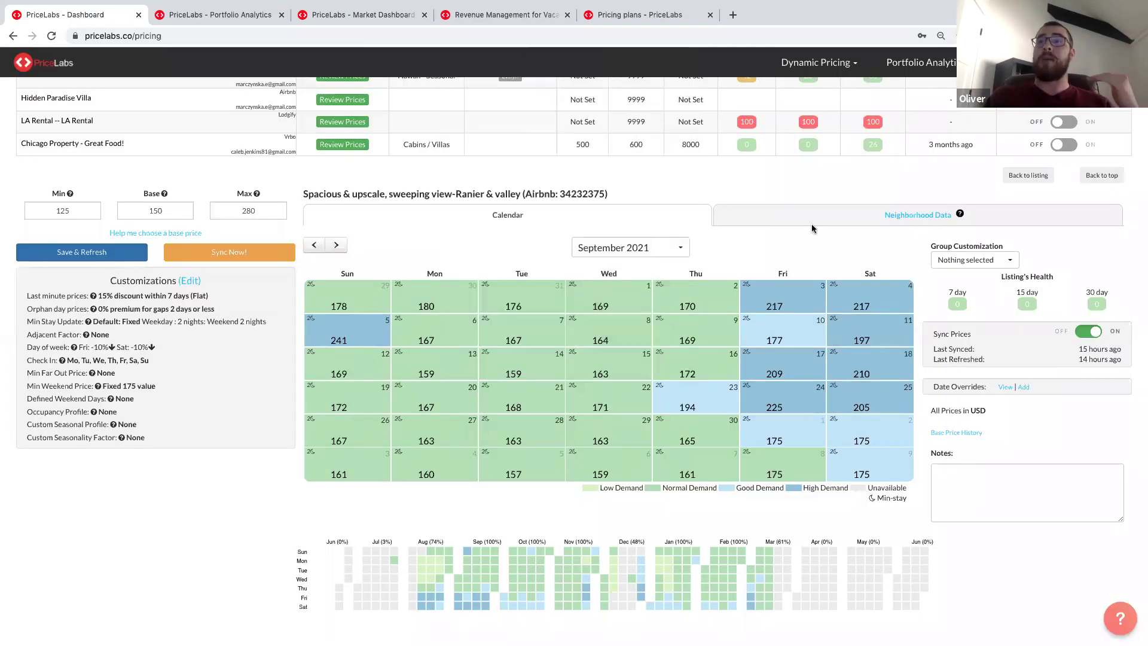
Show the listing's neighborhood data and examine the Future Prices and Future Occupancy graphs and the supply overview by bedroom count
click(816, 219)
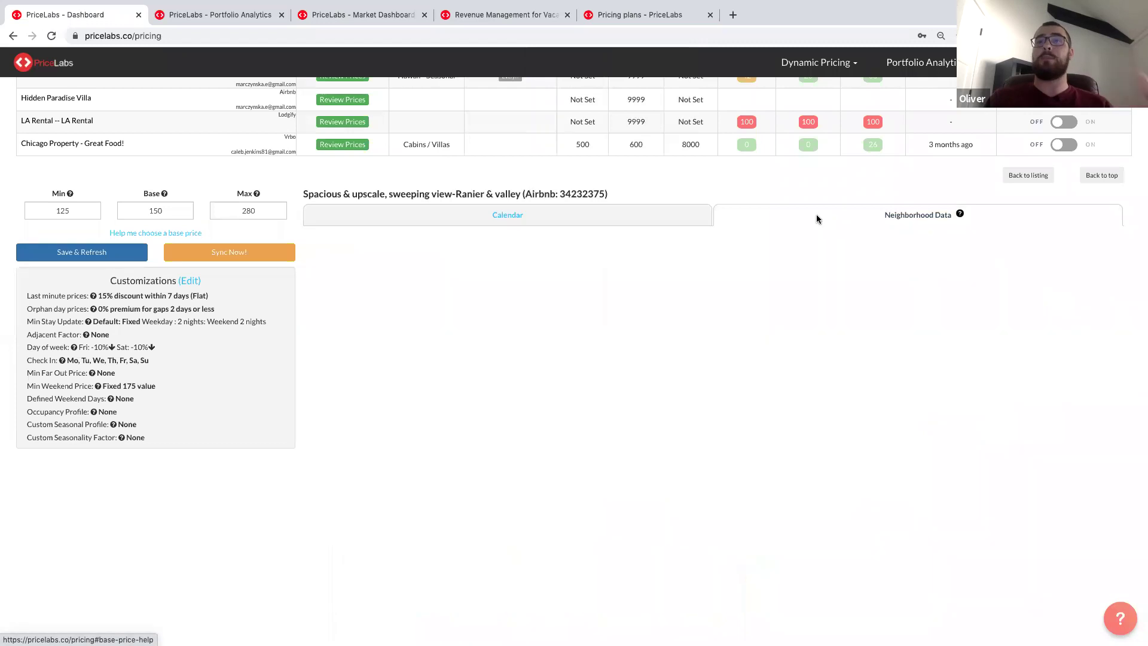
scroll(786, 251, down, 1)
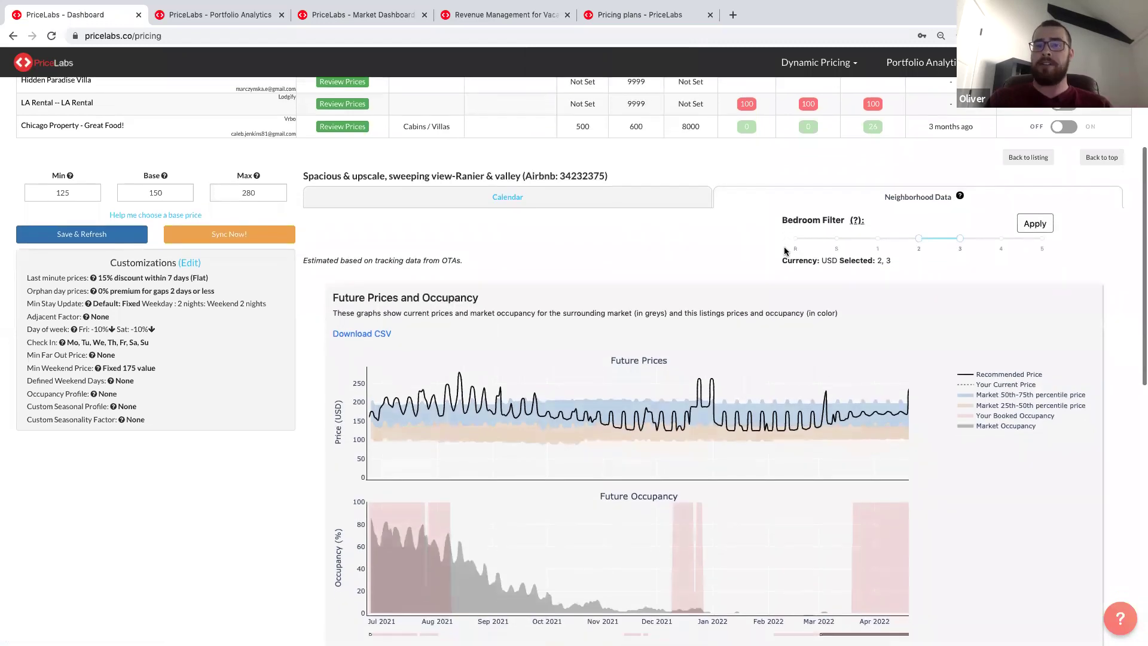
scroll(784, 250, down, 2)
scroll(784, 250, down, 1)
mouse_move(469, 272)
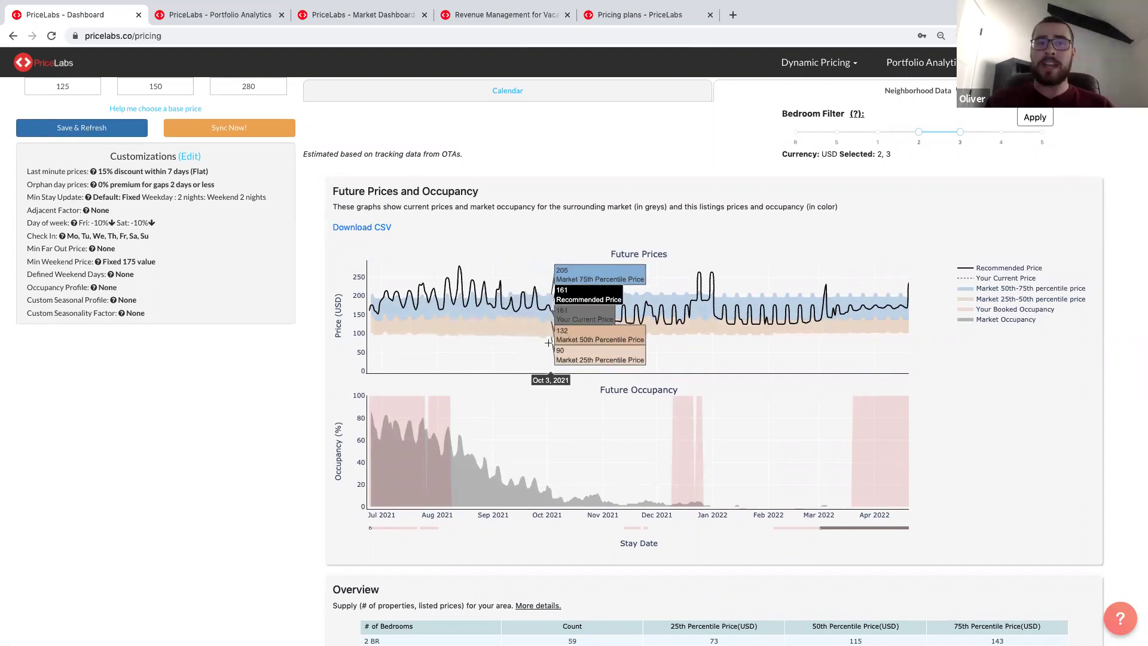
scroll(550, 332, down, 1)
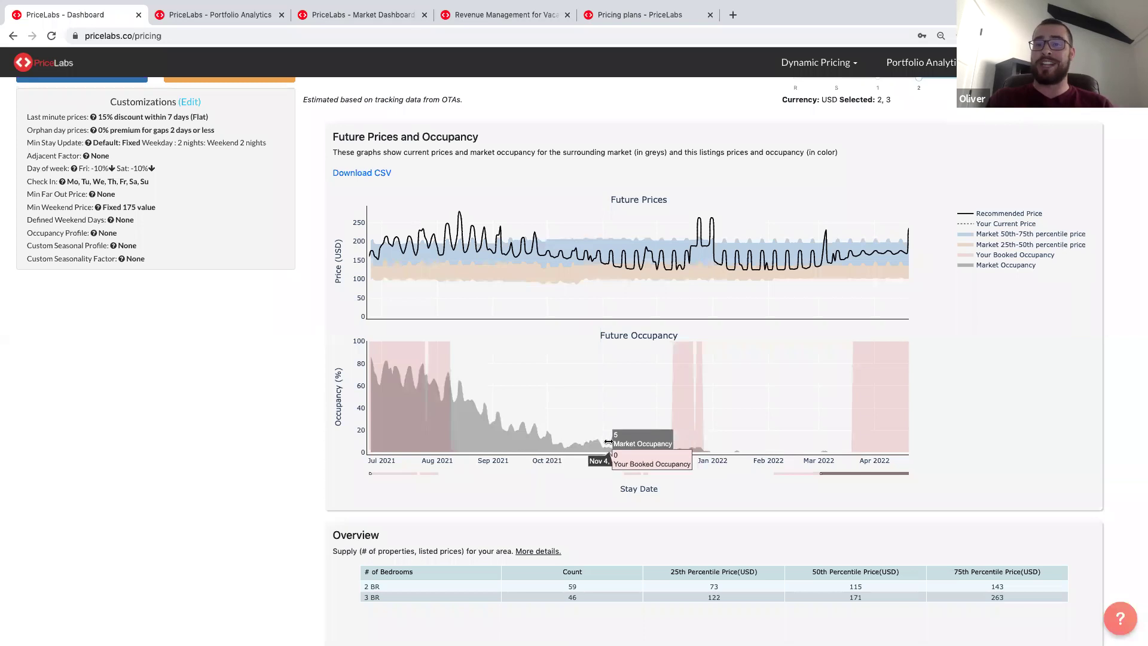
scroll(607, 443, down, 1)
scroll(656, 441, up, 1)
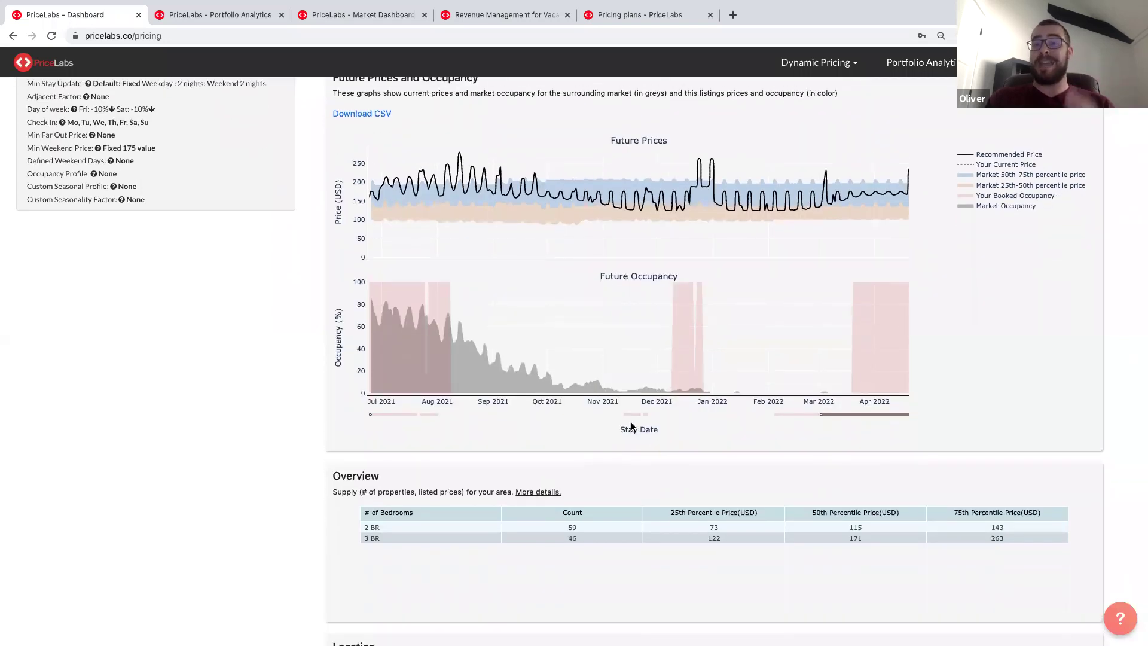
scroll(628, 433, up, 1)
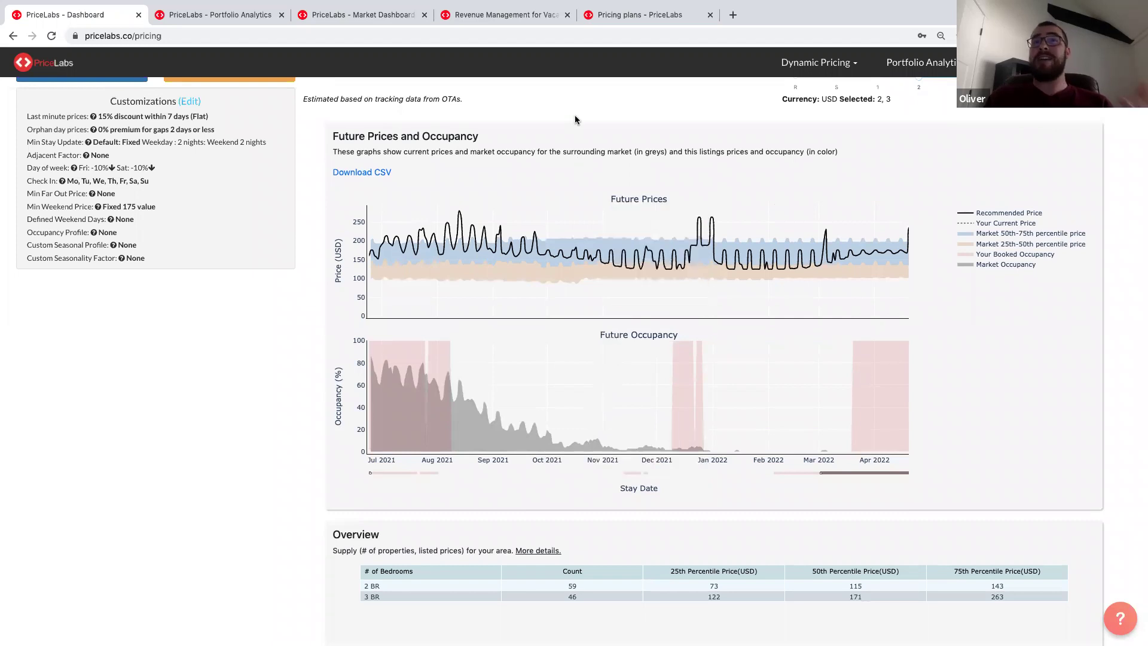
Switch from the market dashboards list to the Cocoa Beach report and examine its KPIs and the listing map along the coast
click(381, 17)
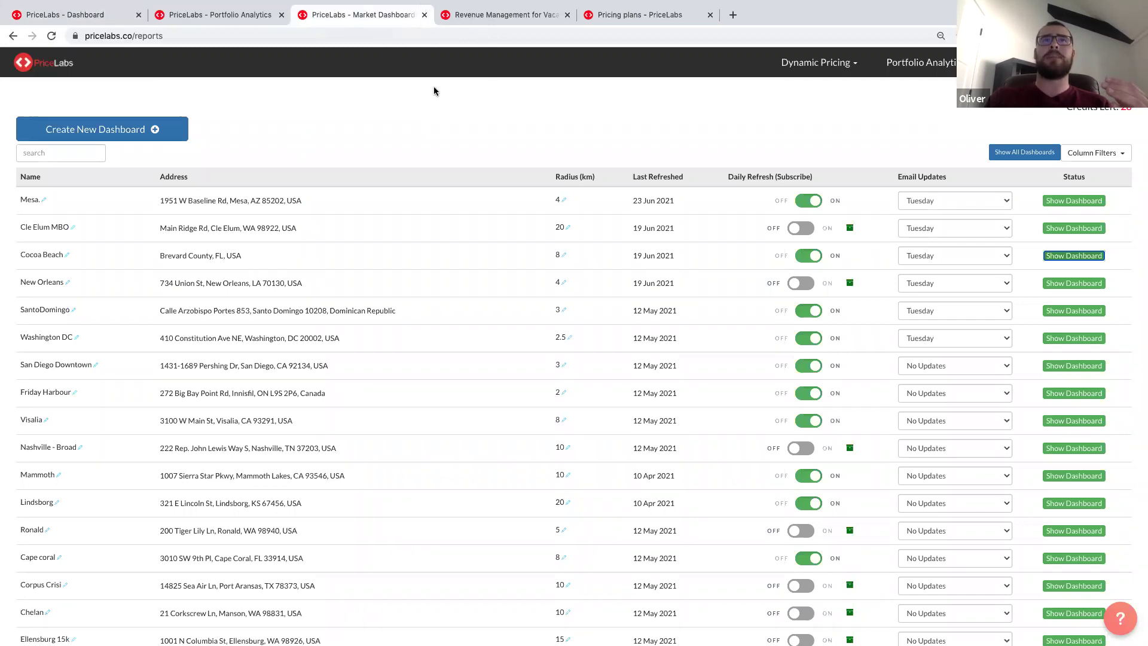
click(475, 17)
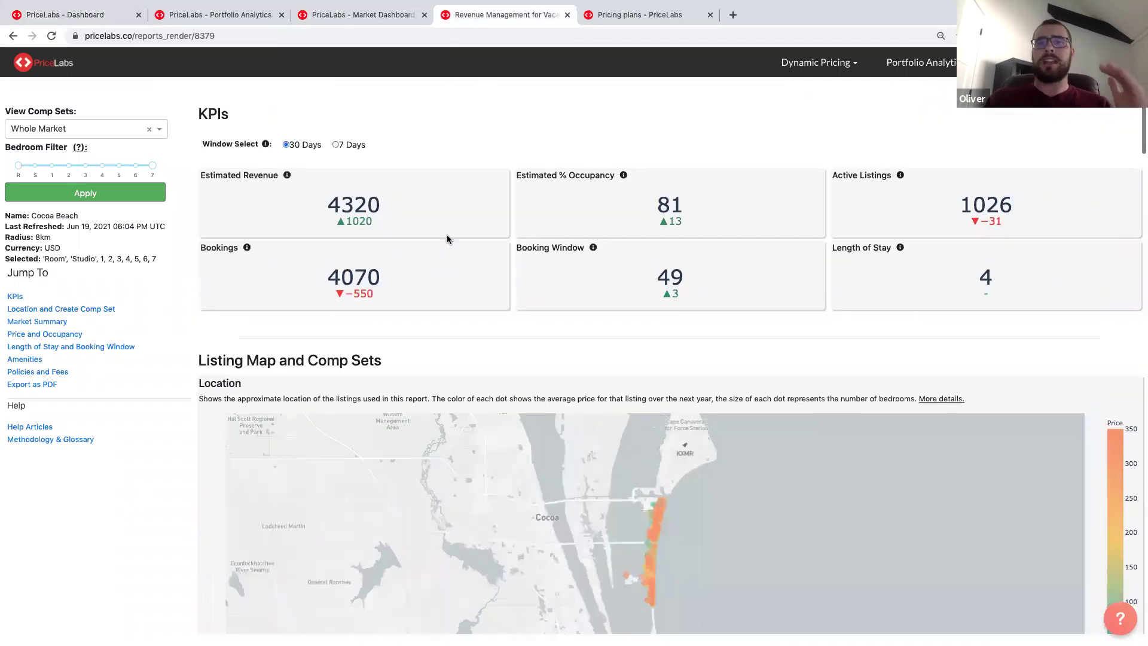
scroll(447, 235, down, 3)
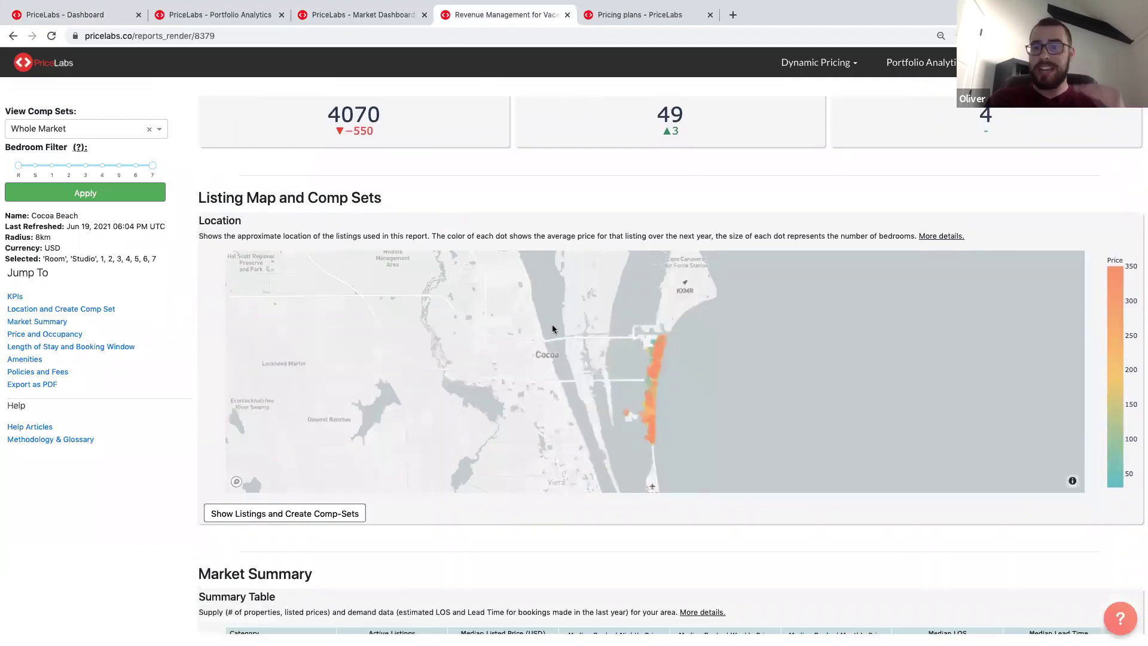
scroll(551, 324, down, 1)
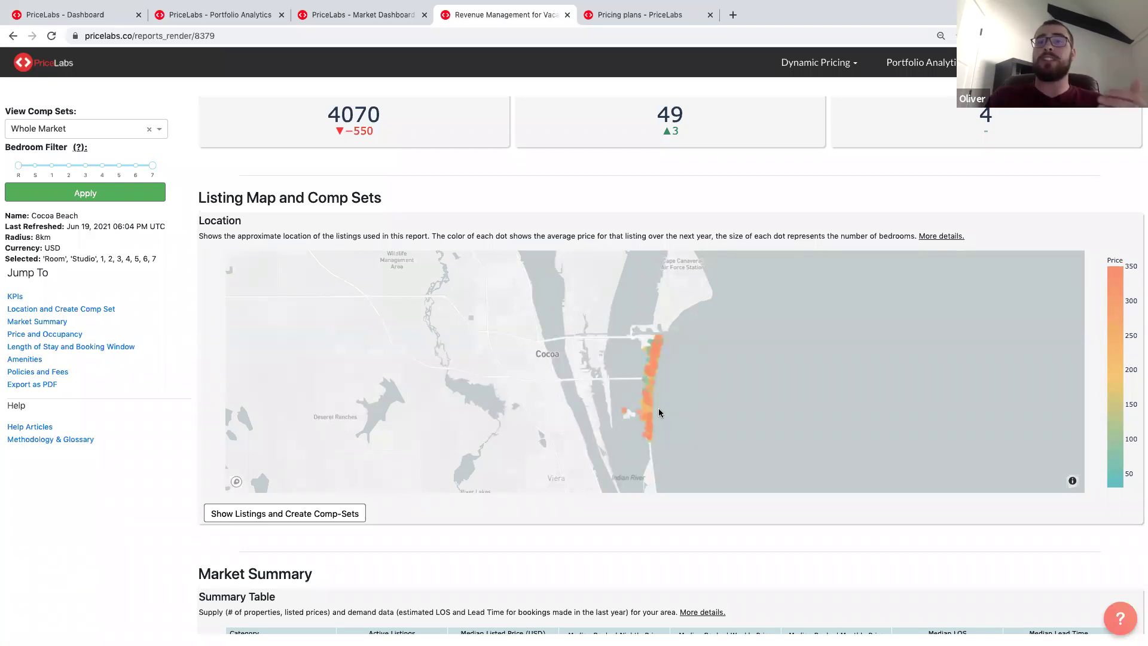
mouse_move(662, 395)
scroll(661, 395, up, 1)
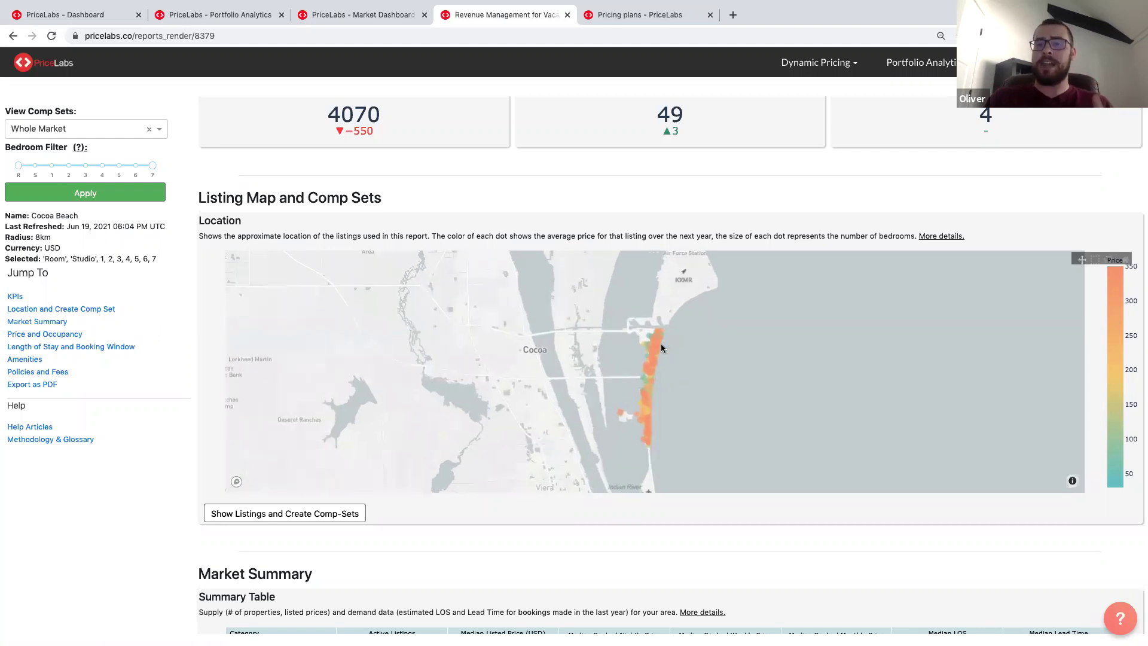
mouse_move(651, 456)
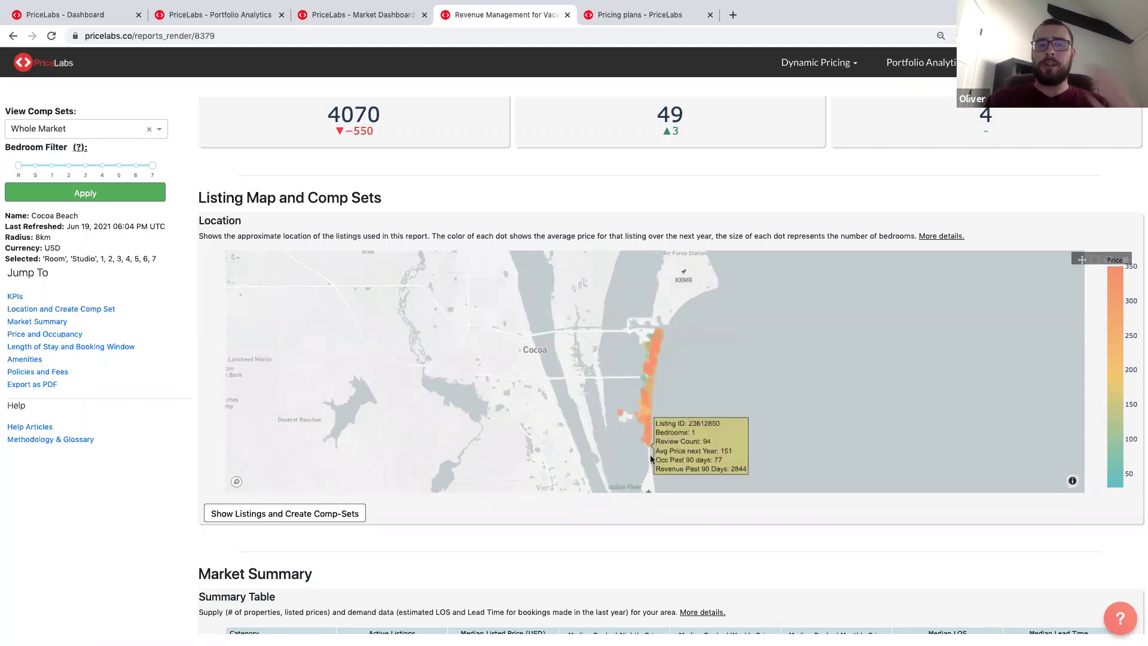
scroll(667, 432, up, 1)
scroll(667, 432, up, 1)
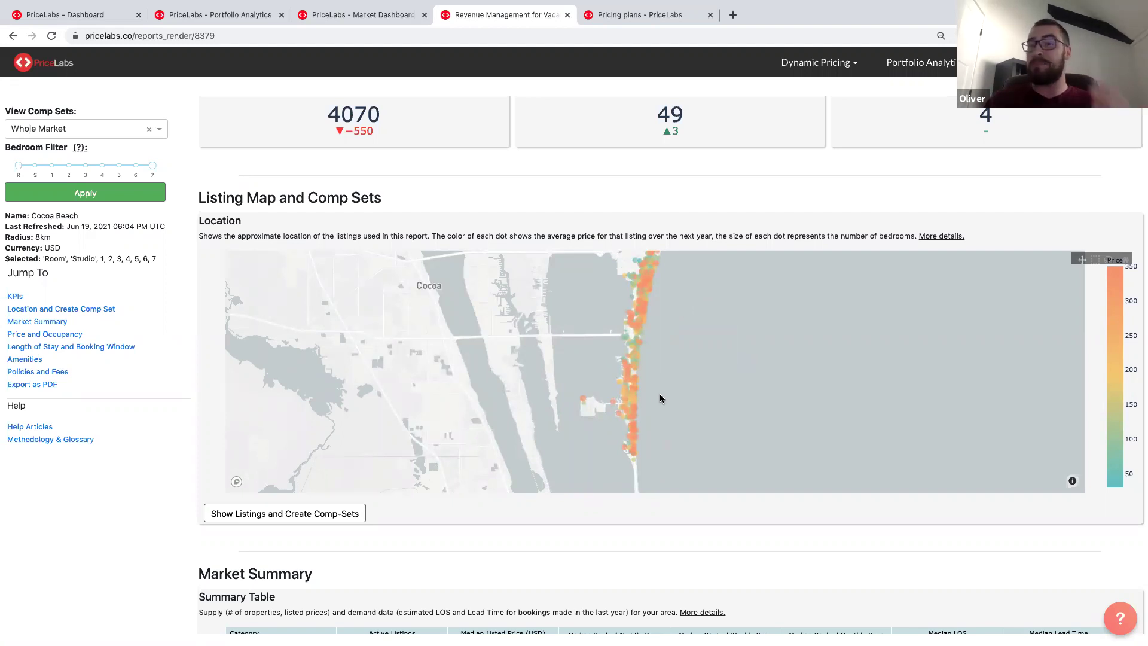
Examine the Cocoa Beach market summary table, the bookings and active listings charts, and the Market History charts
scroll(656, 581, down, 3)
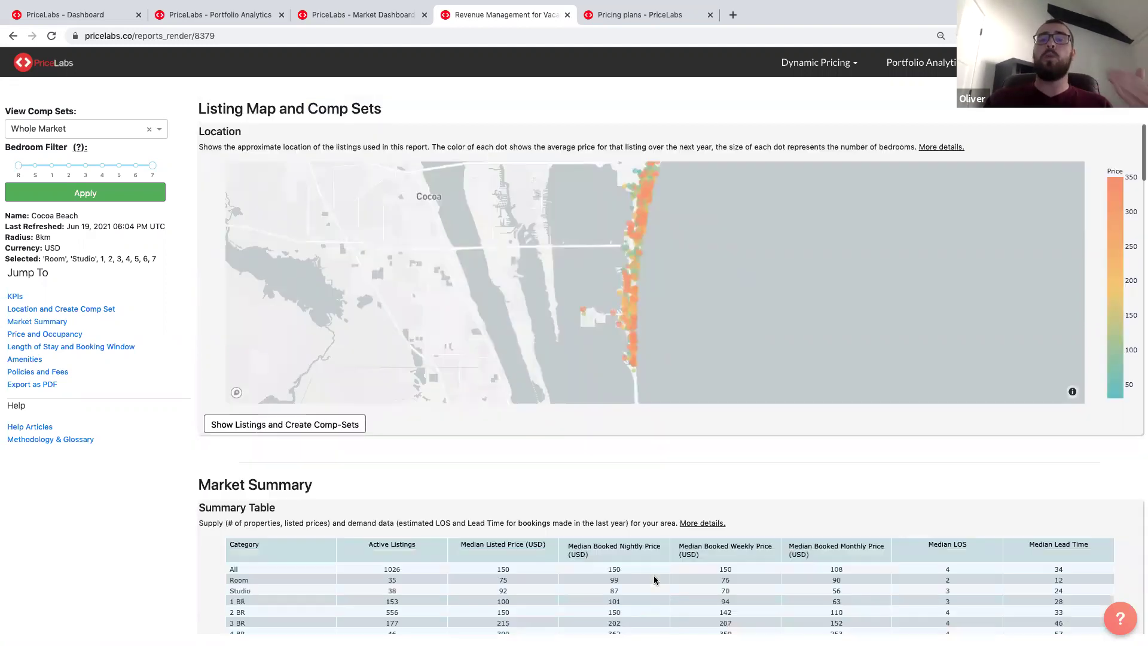
scroll(654, 579, down, 5)
scroll(651, 514, down, 5)
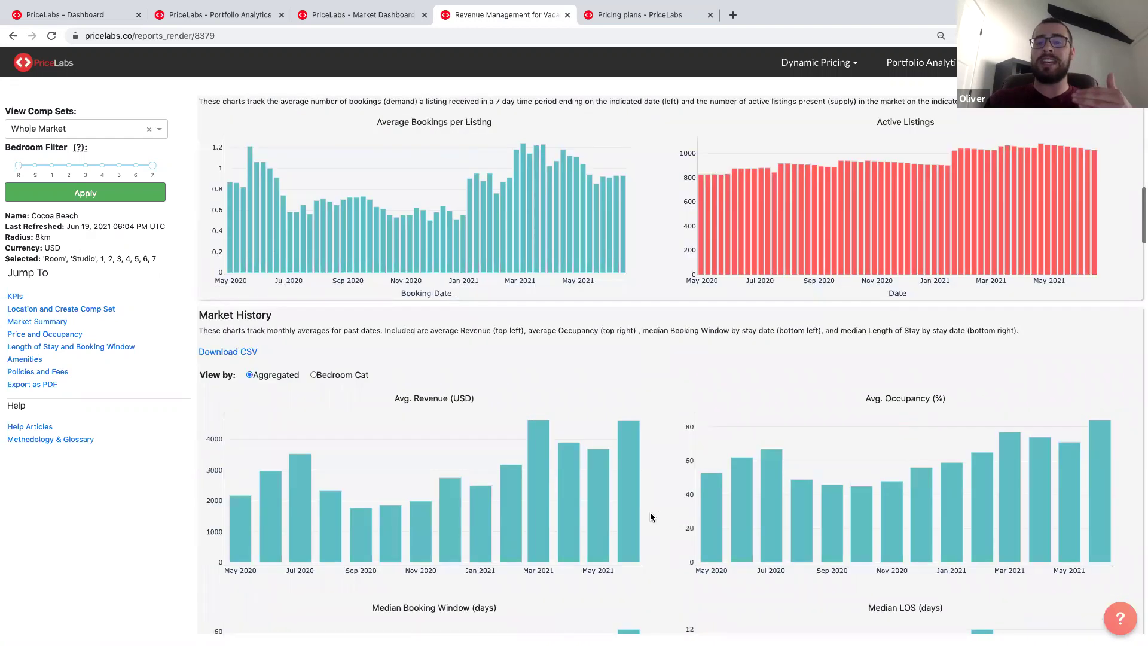
scroll(652, 538, down, 2)
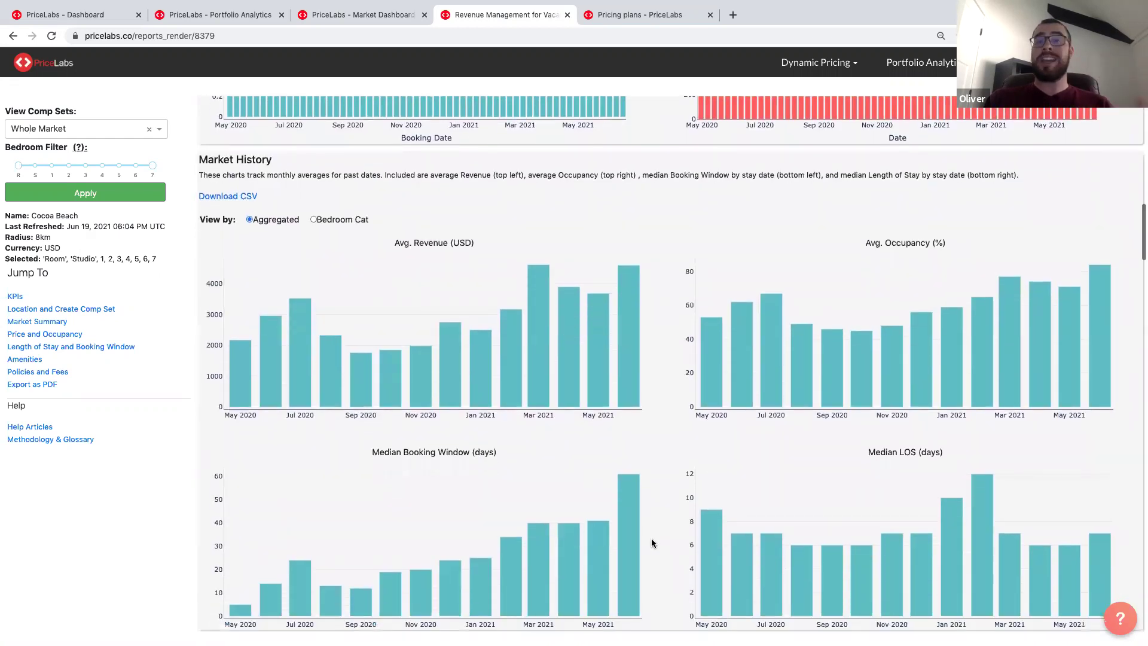
scroll(658, 544, down, 3)
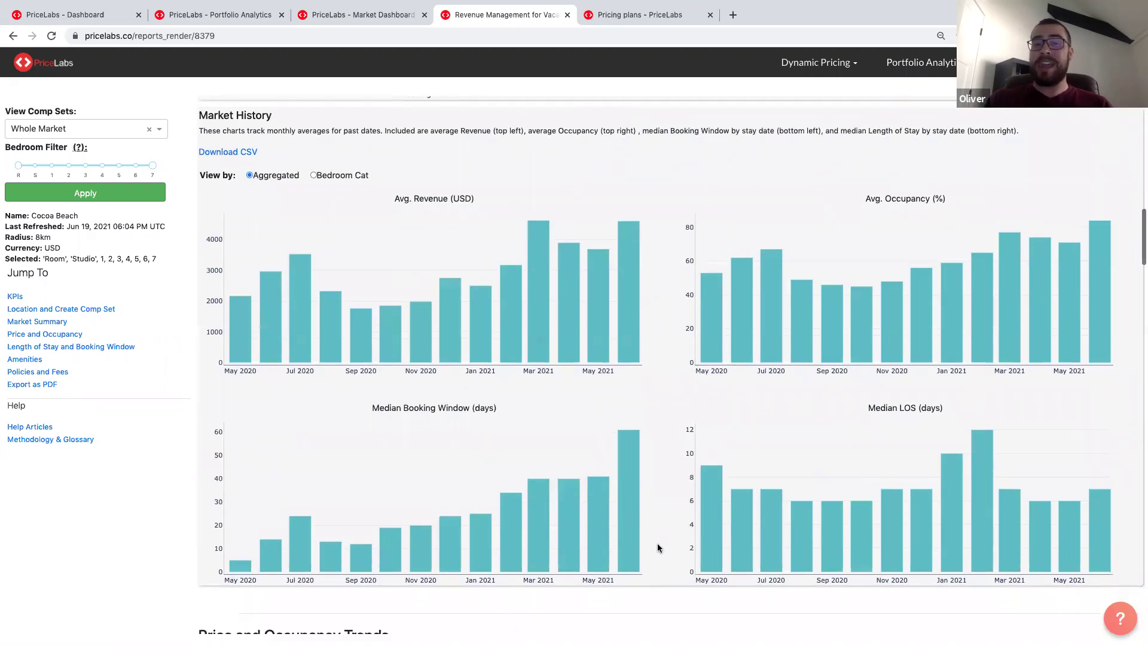
Examine the key future dates, future occupancy and prices, day-of-week charts, and length-of-stay trends in the Cocoa Beach report
scroll(658, 548, down, 5)
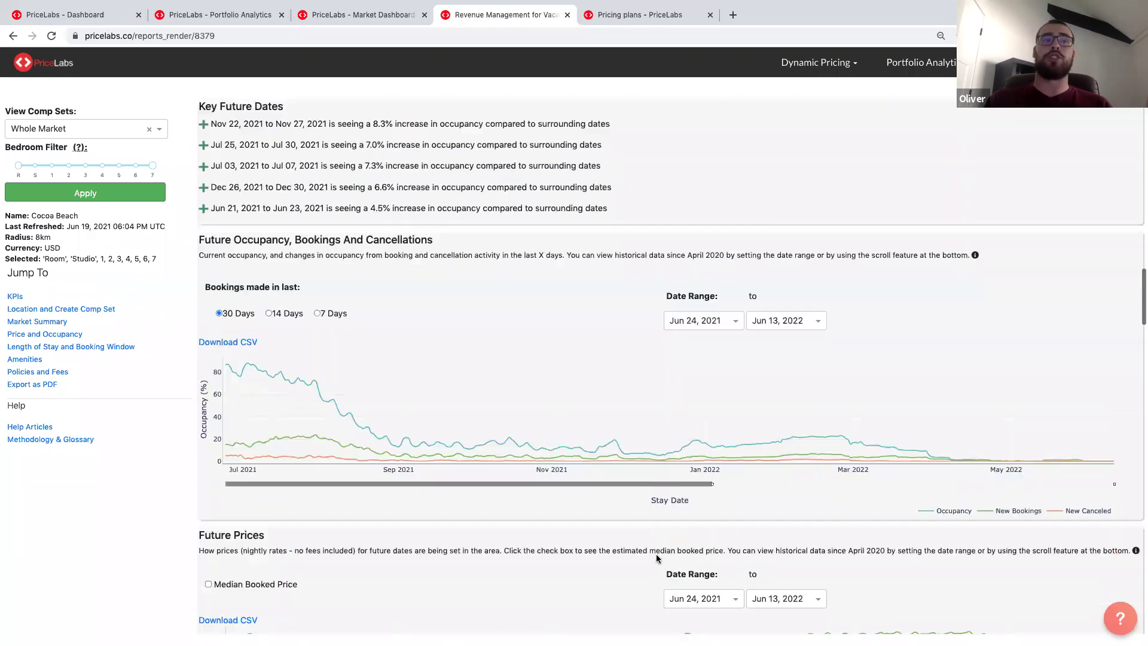
scroll(655, 568, down, 1)
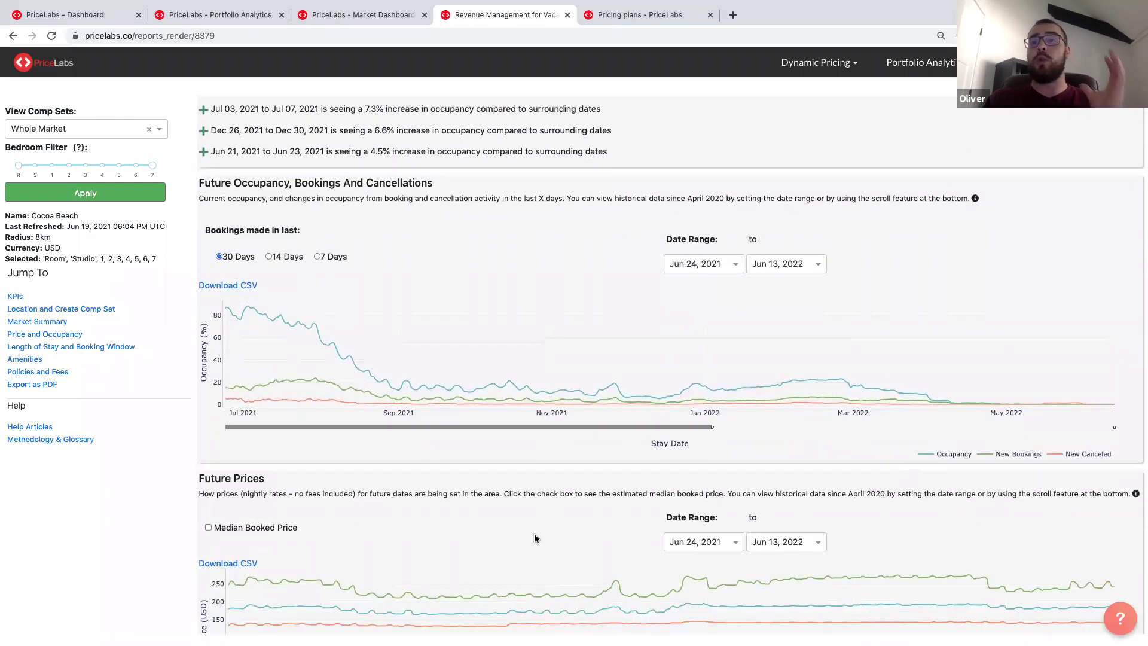
scroll(534, 539, down, 3)
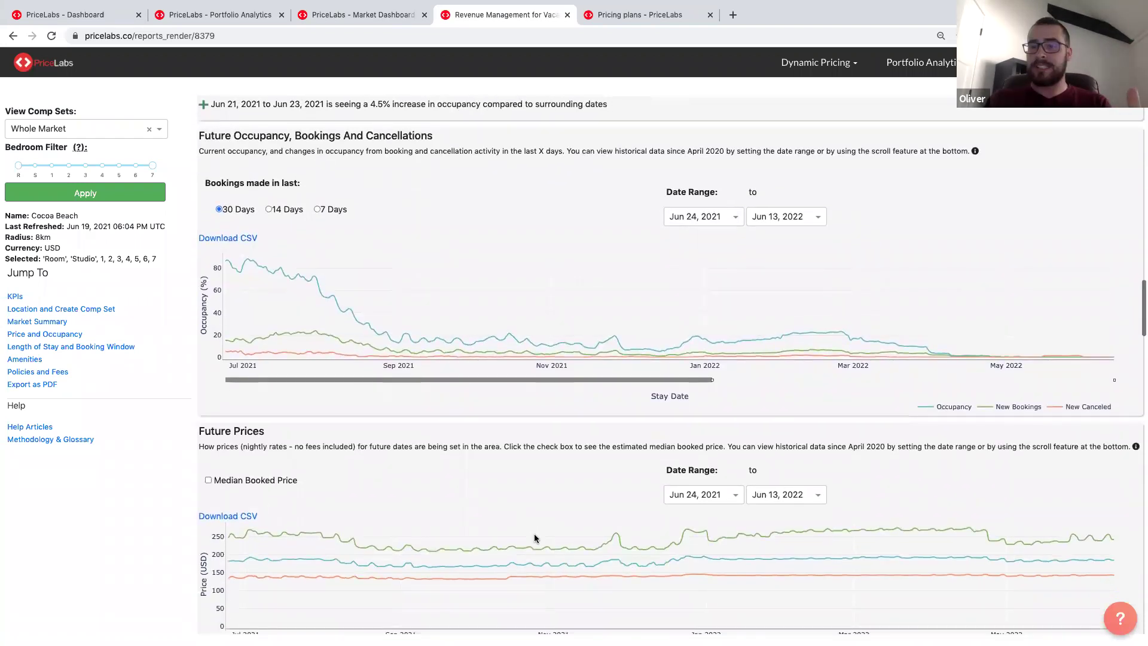
scroll(535, 538, down, 8)
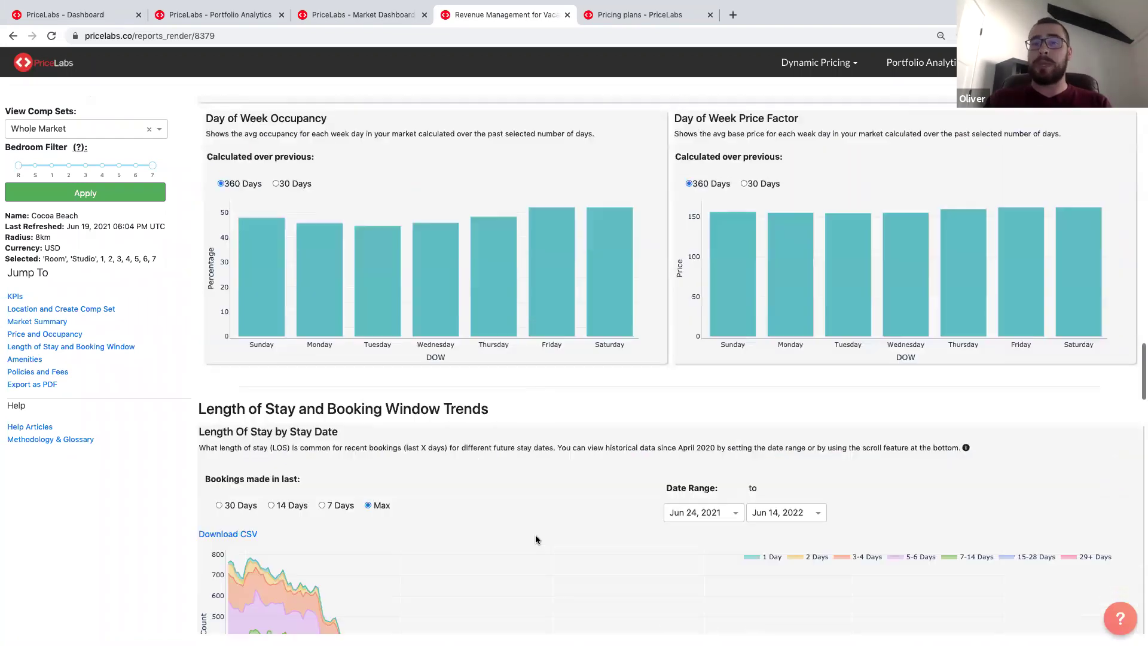
scroll(536, 539, down, 3)
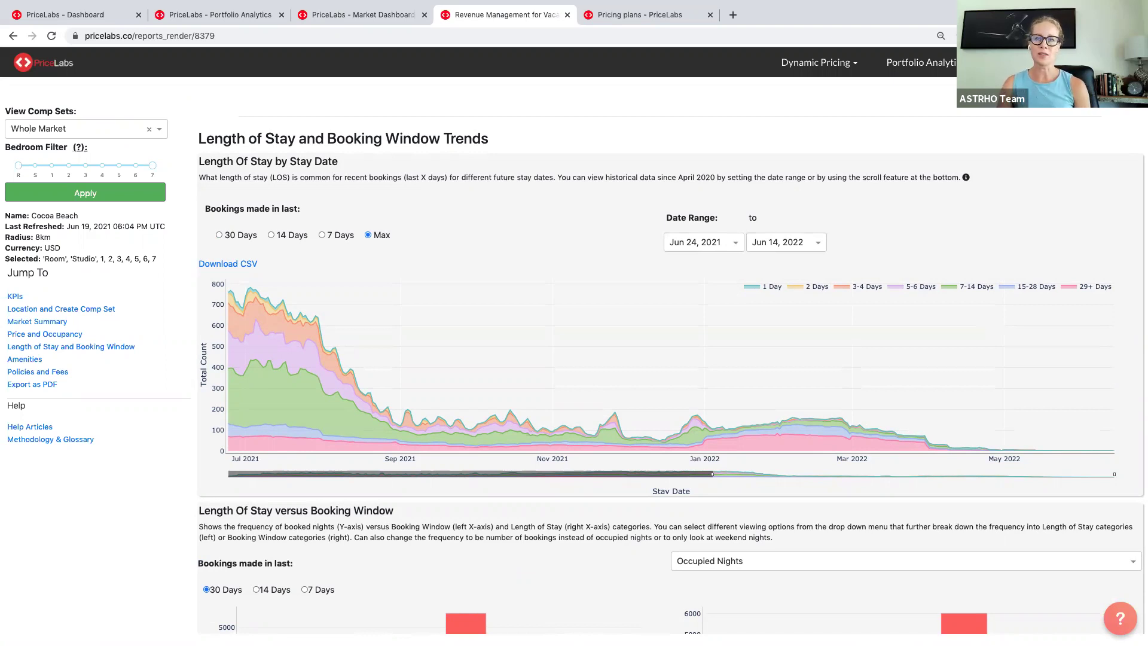
Return to the listing's dashboard and examine its Future Prices and Future Occupancy graphs in the neighborhood data
click(106, 18)
scroll(281, 351, down, 1)
scroll(281, 357, down, 2)
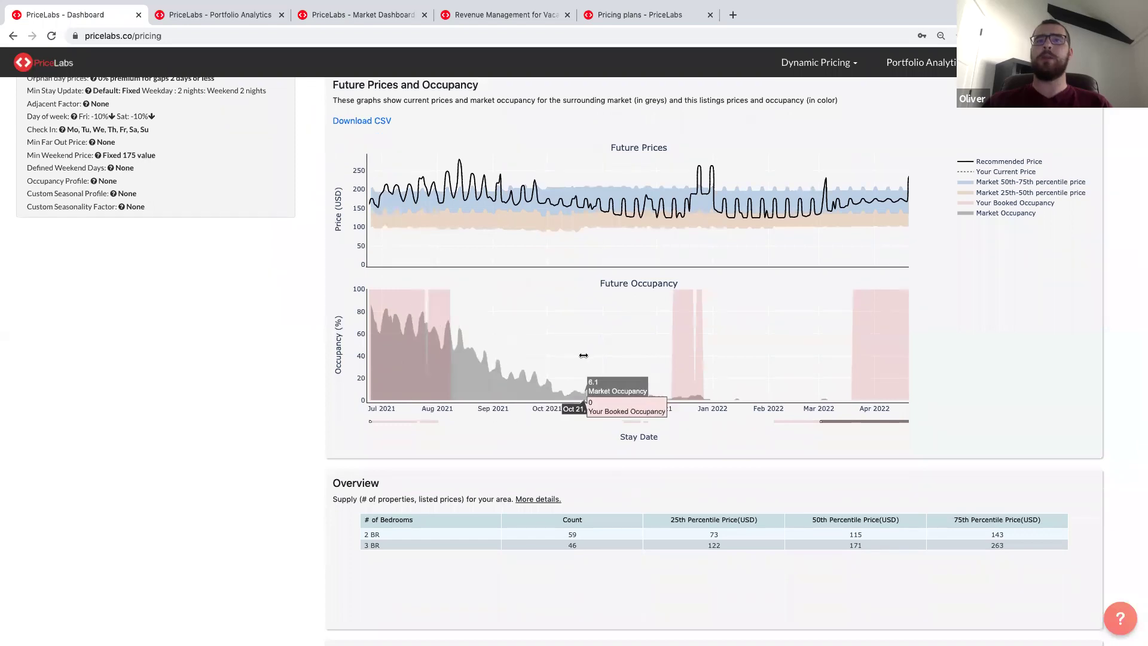
scroll(583, 356, up, 1)
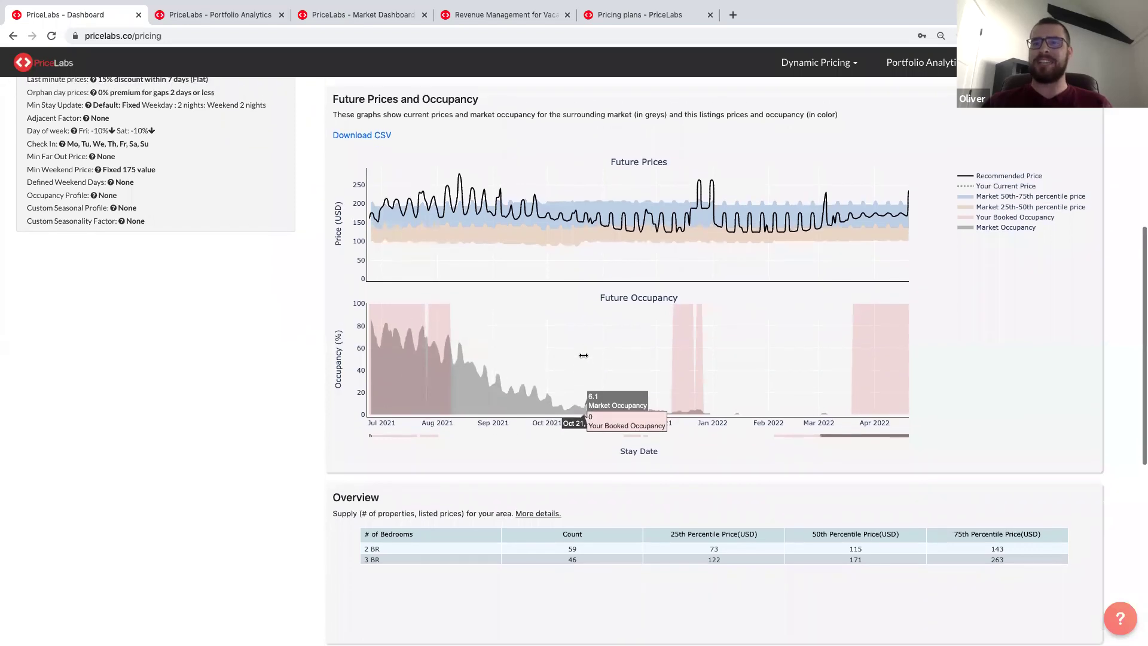
scroll(315, 371, up, 2)
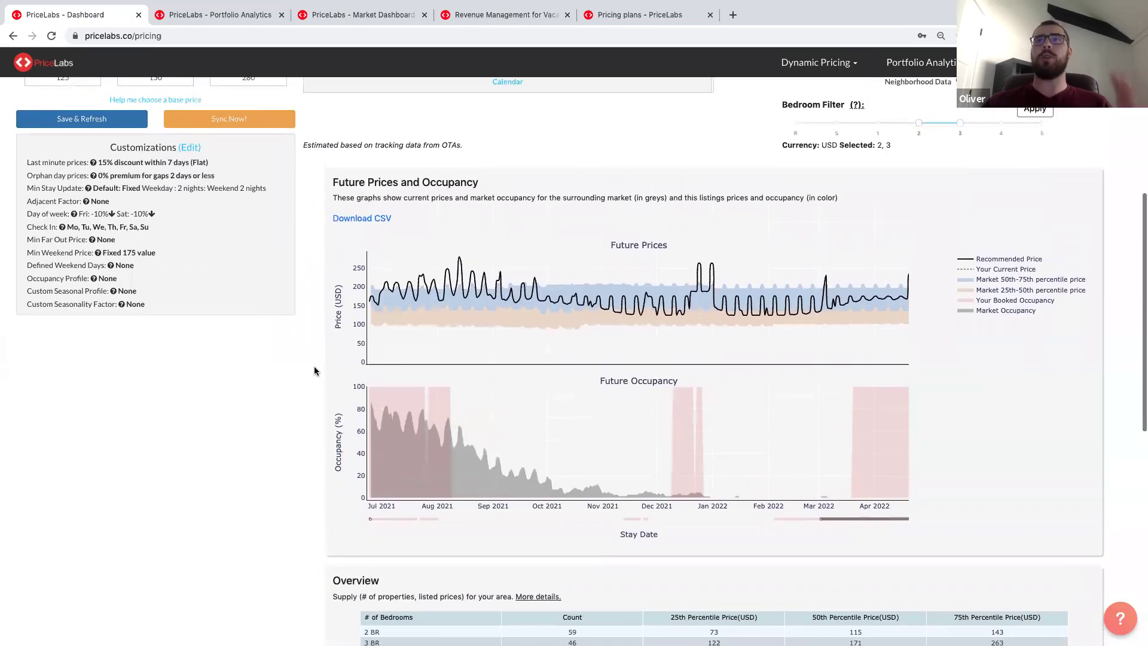
Examine the location map of comparable listings around Tacoma and Puyallup, widening its view and inspecting individual listings' bedrooms and average prices
scroll(315, 371, down, 10)
click(371, 259)
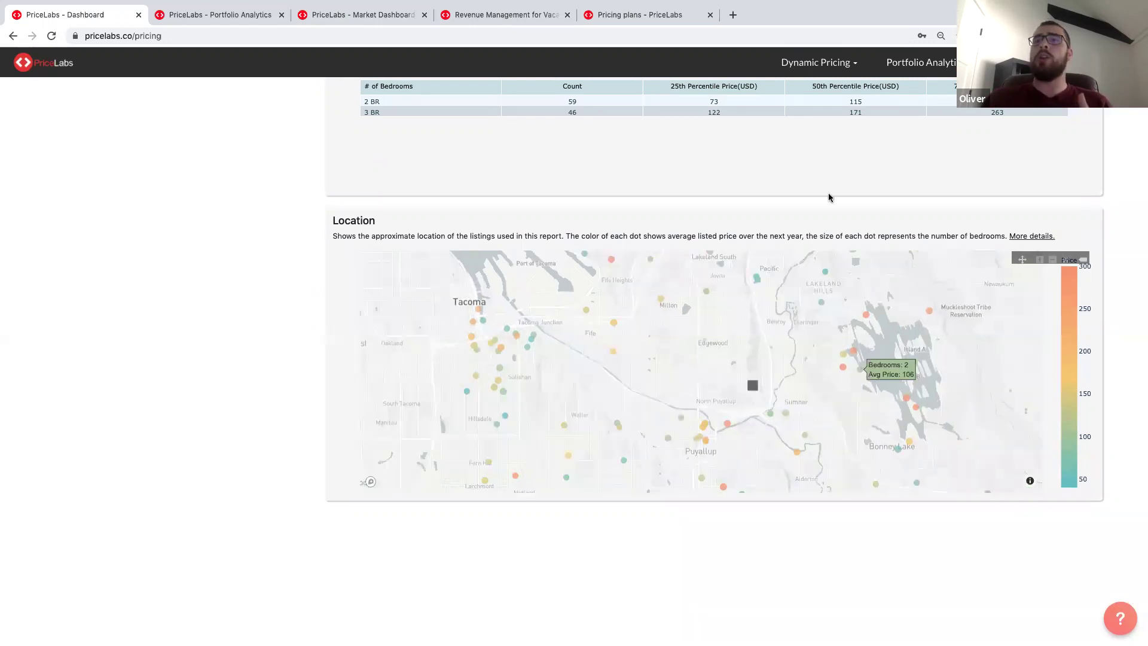
scroll(830, 194, up, 3)
scroll(830, 193, up, 5)
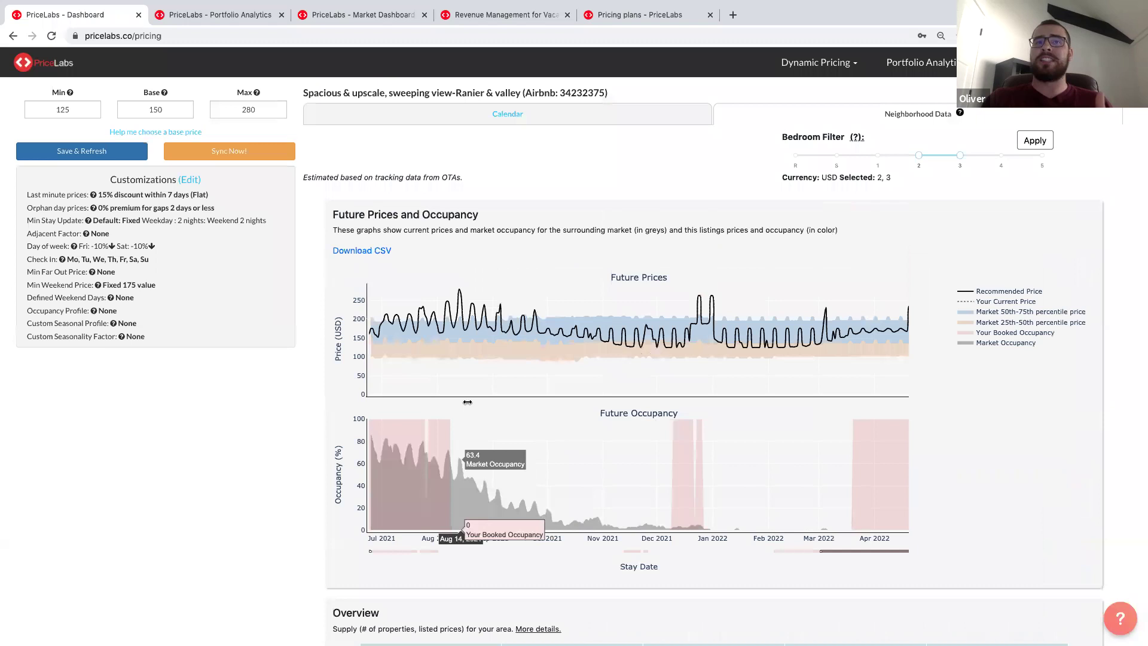
scroll(513, 525, down, 8)
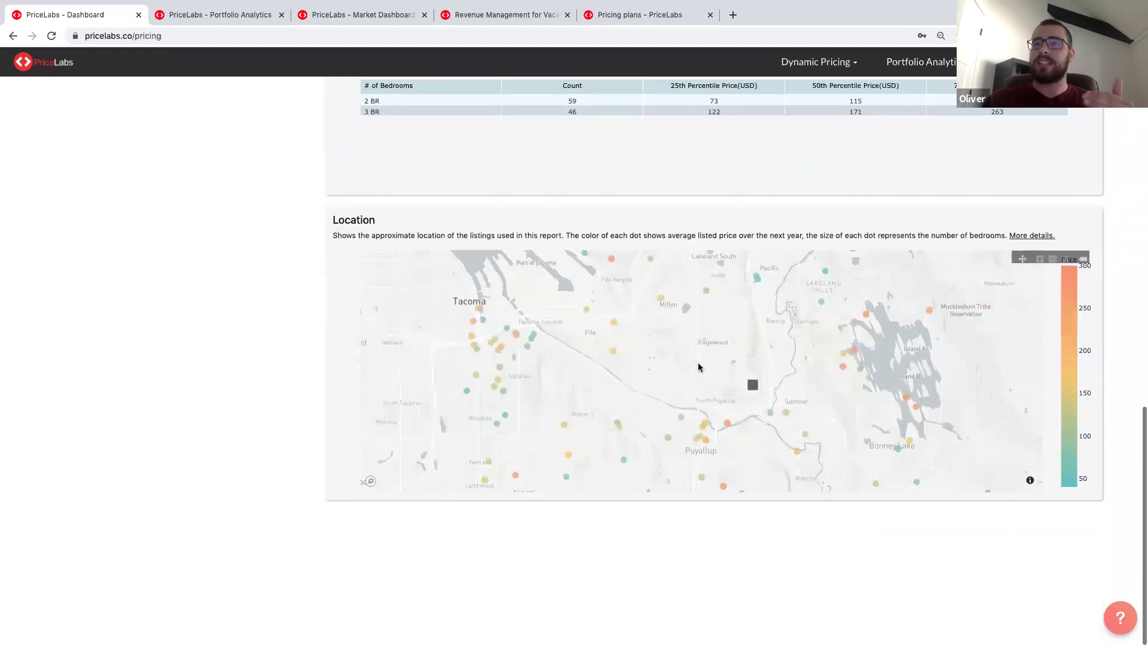
scroll(698, 367, down, 3)
scroll(798, 382, down, 2)
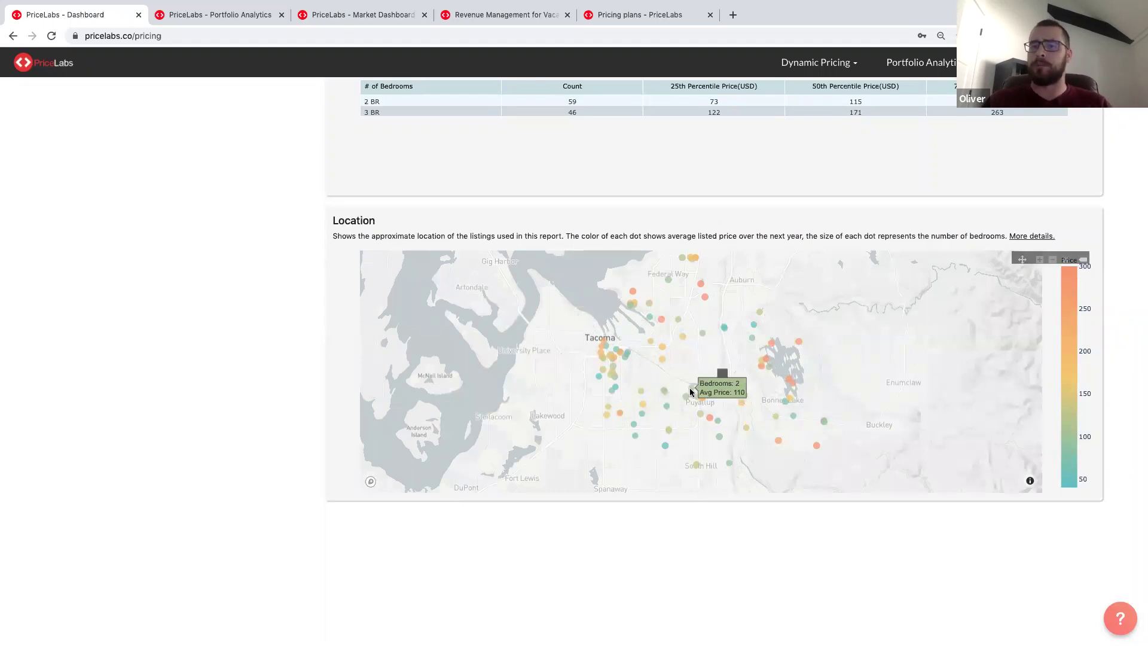
mouse_move(757, 381)
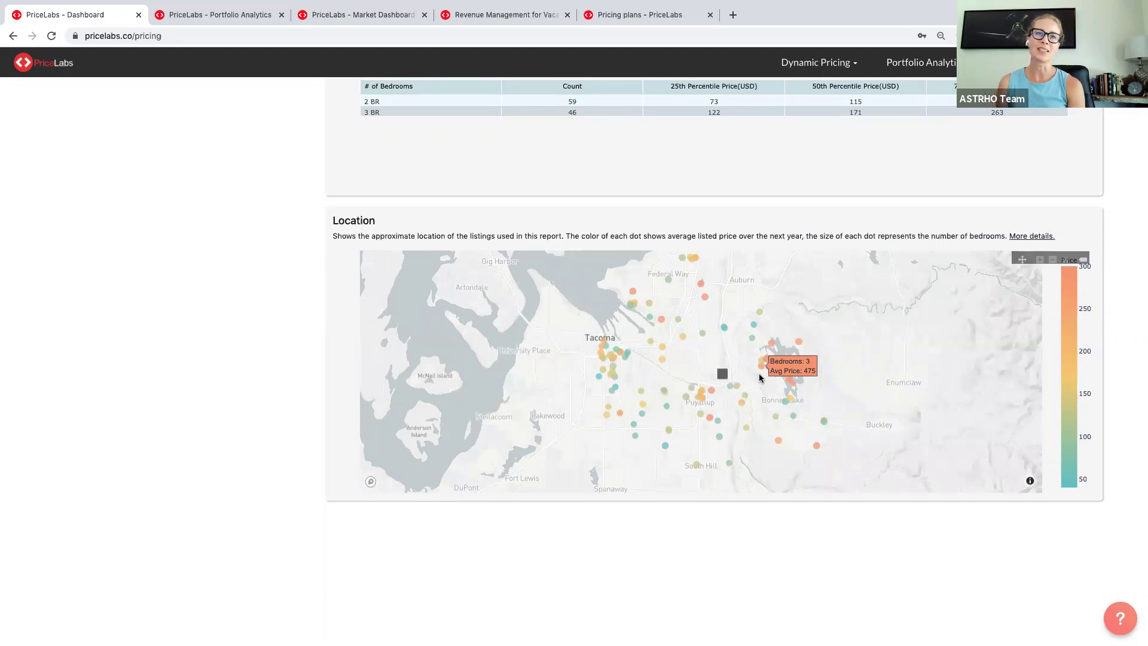
Review the neighborhood data's bedroom filter and compare the listing's recommended prices with the market percentile bands
scroll(797, 190, up, 10)
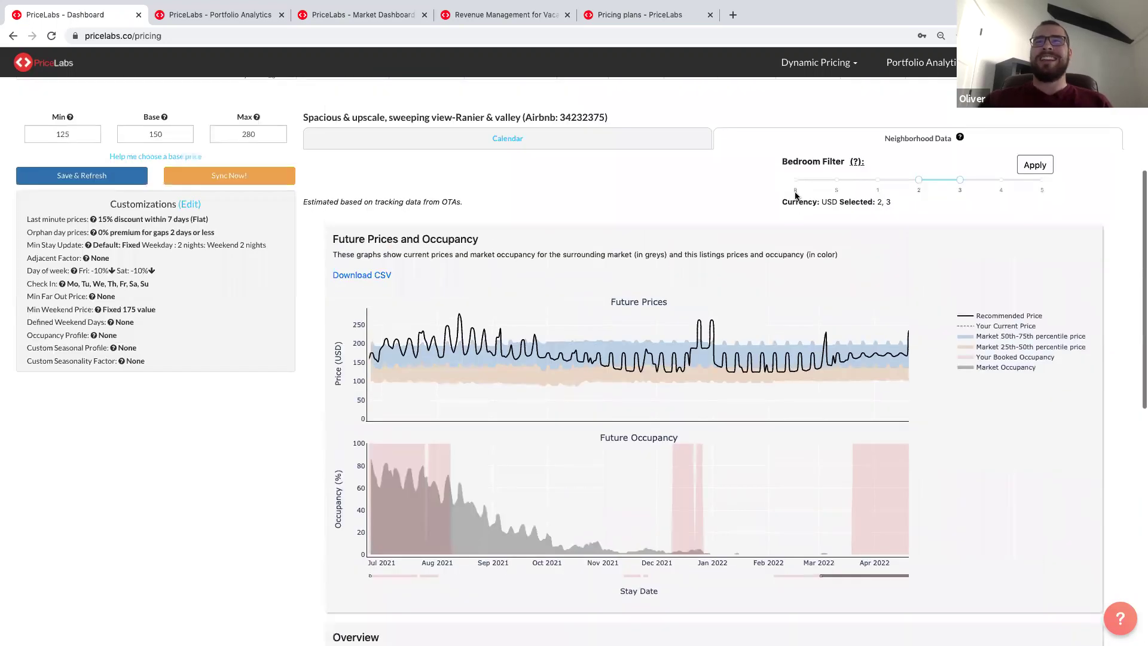
scroll(796, 195, up, 2)
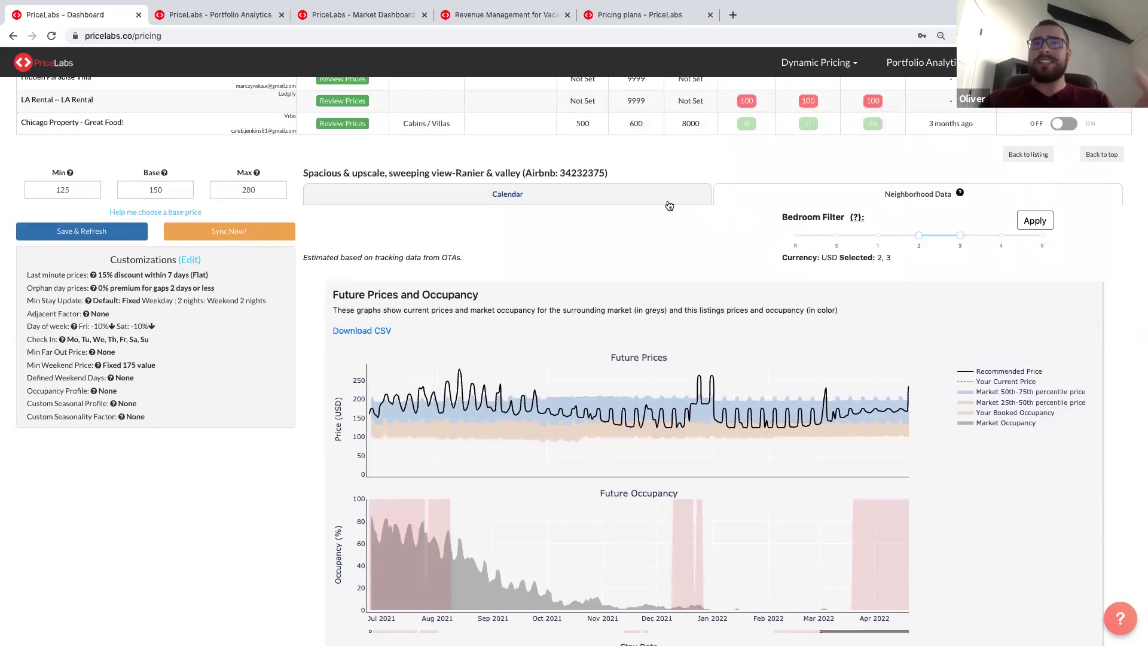
scroll(616, 331, down, 1)
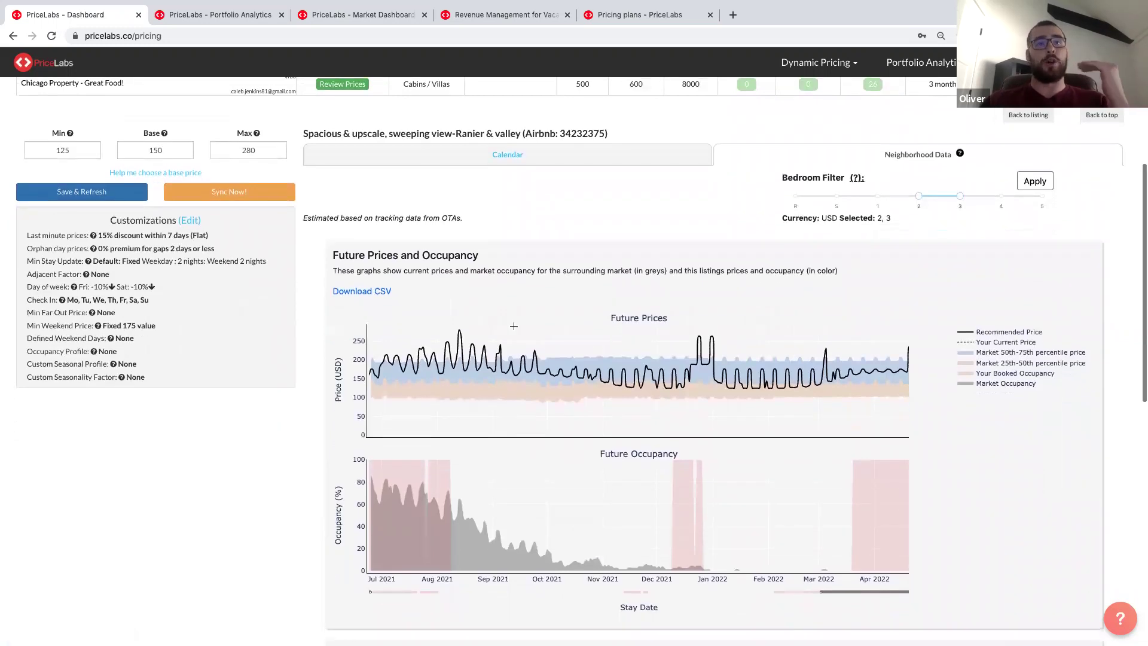
scroll(495, 330, down, 1)
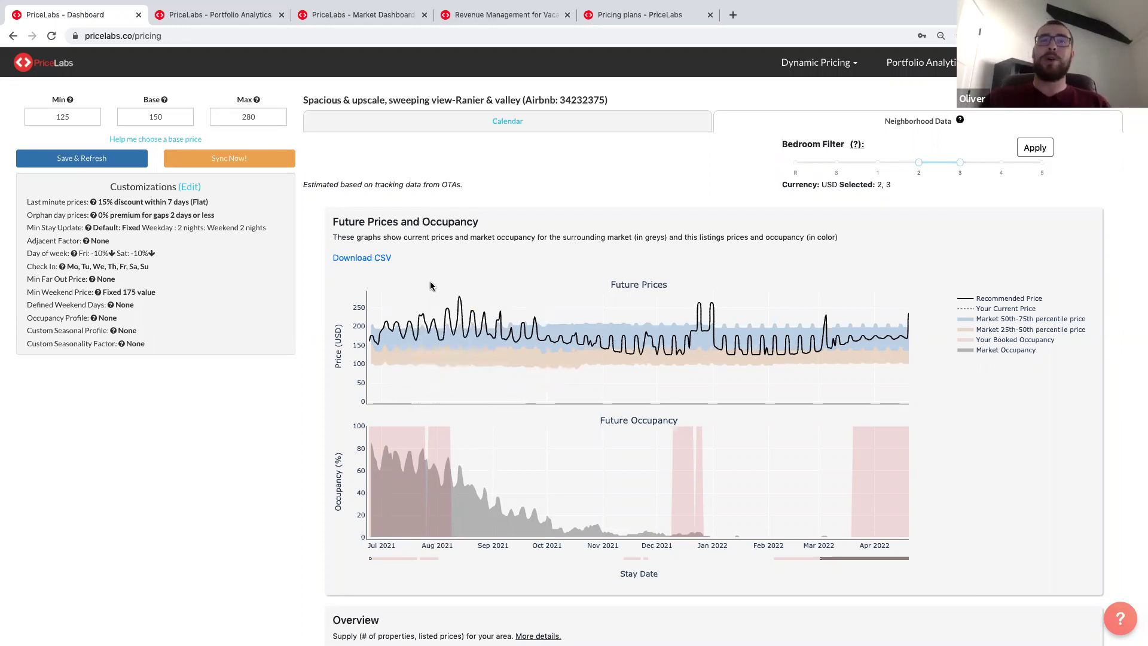
scroll(431, 286, up, 2)
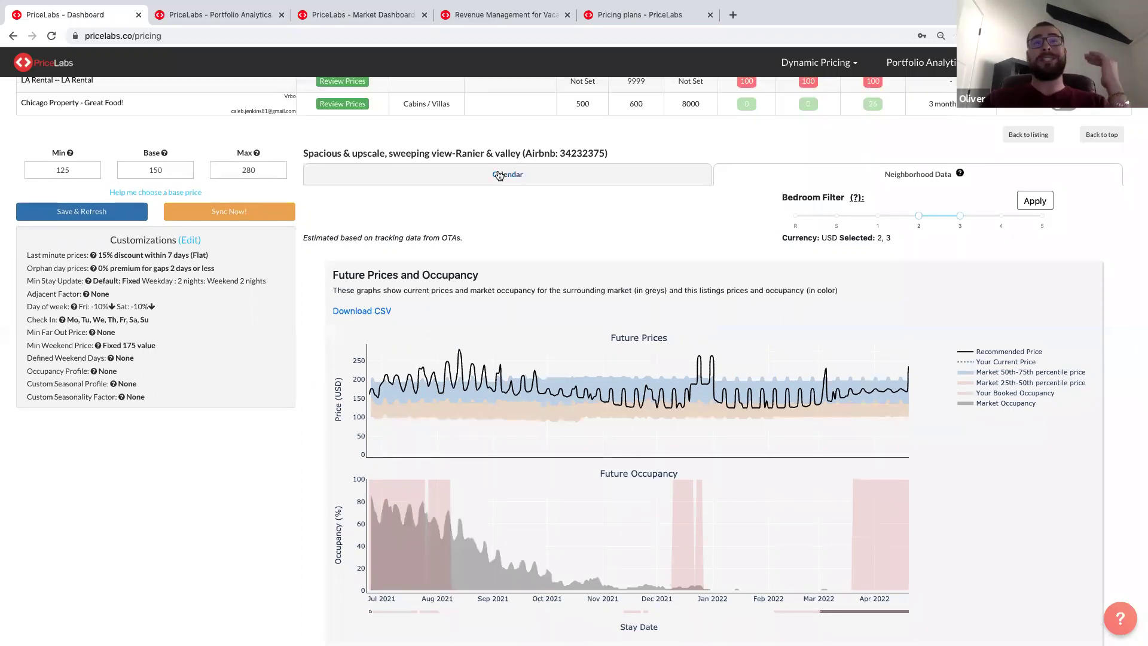
Show the listing's September 2021 pricing calendar and view the date-specific override options for Sep 21 to 24, without adding an override
click(499, 176)
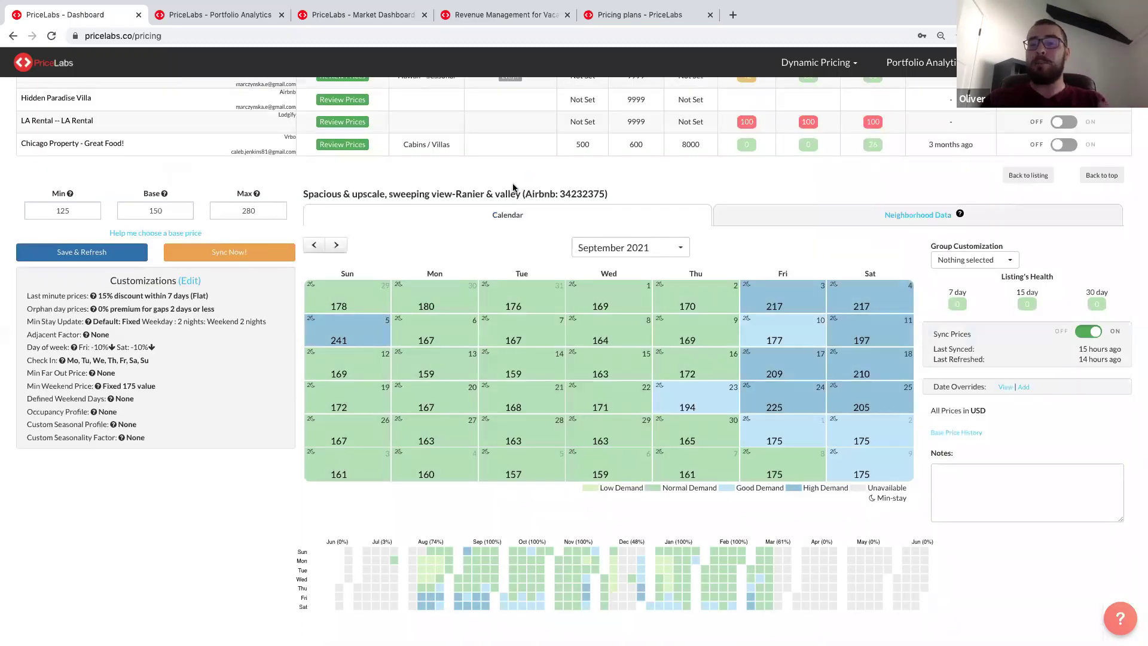
drag(545, 407, 772, 390)
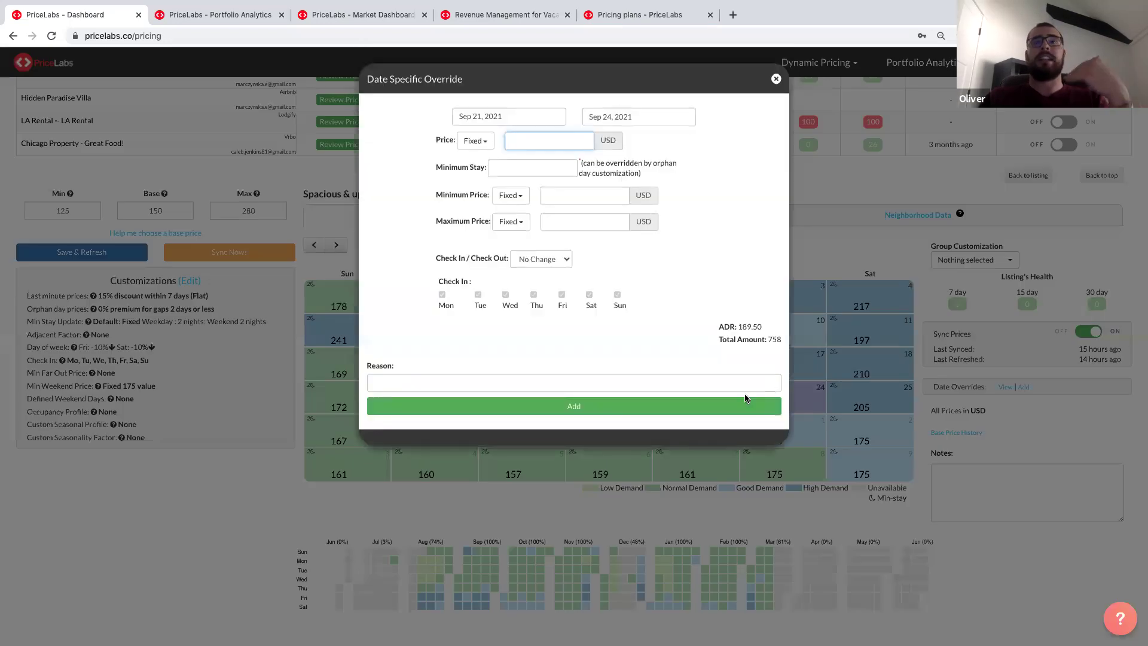
click(817, 415)
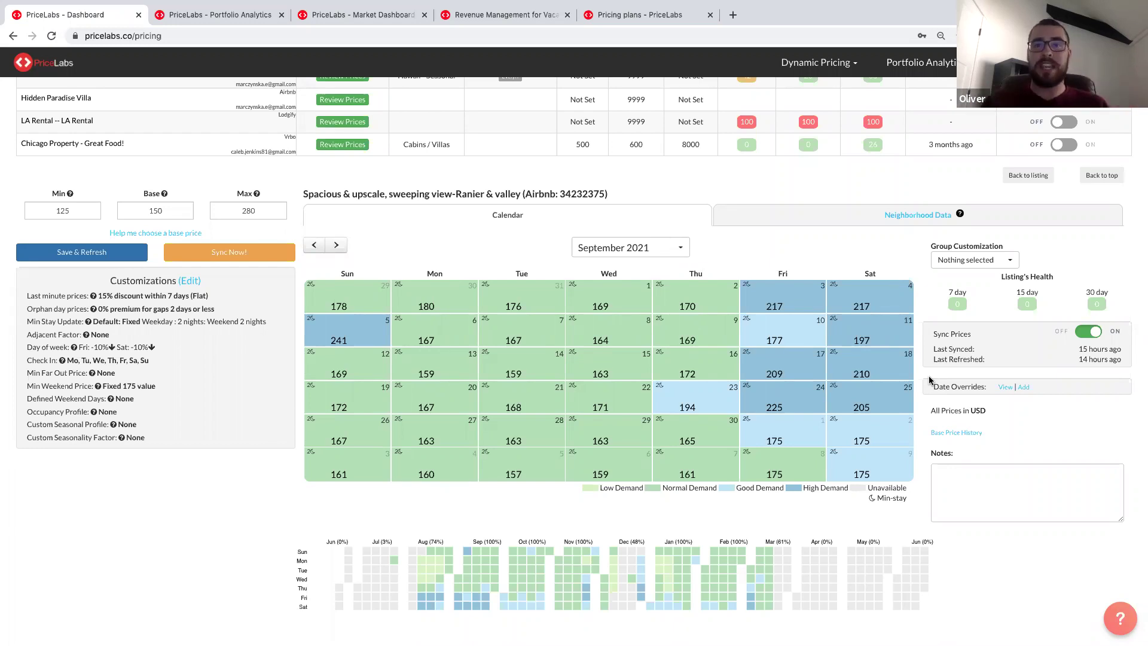
Review the Listing Customizations, including last-minute prices, orphan day prices, minimum stays and day-of-week adjustments, and close them unchanged
click(189, 281)
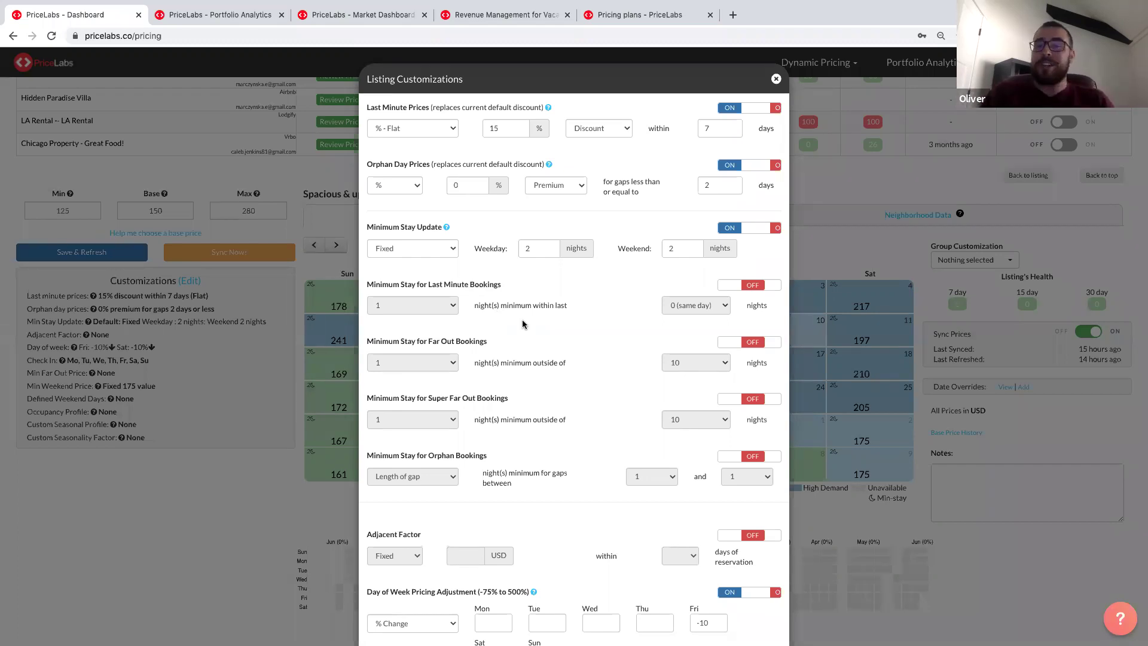
click(776, 81)
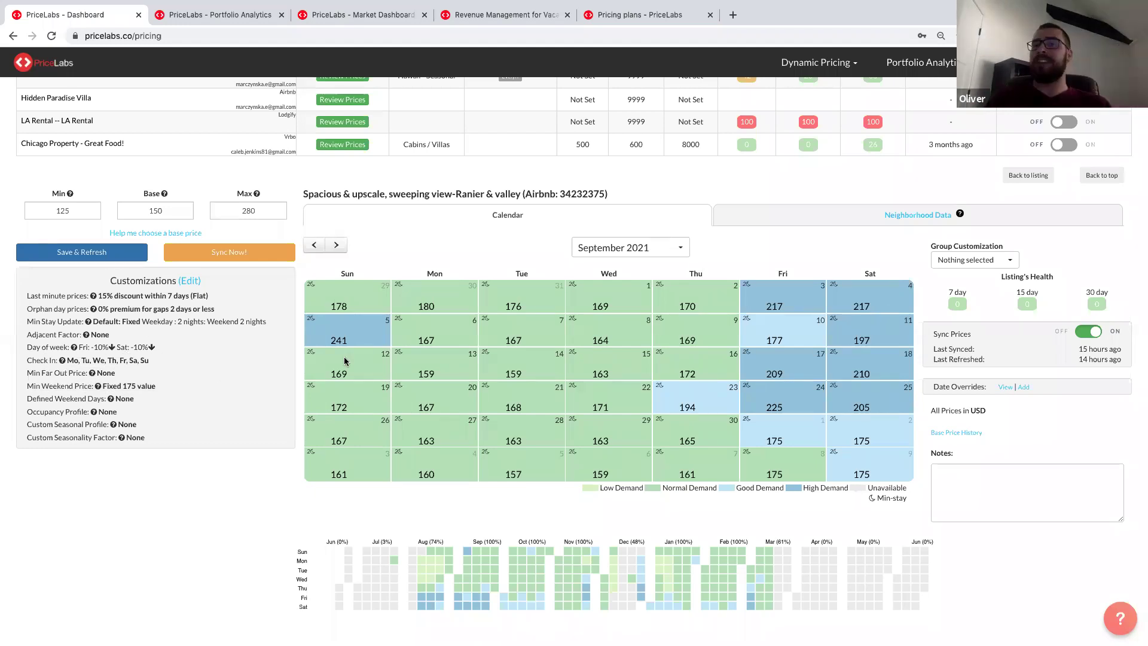
Open the Multicalendar and examine the prices and overrides across all listings
click(817, 62)
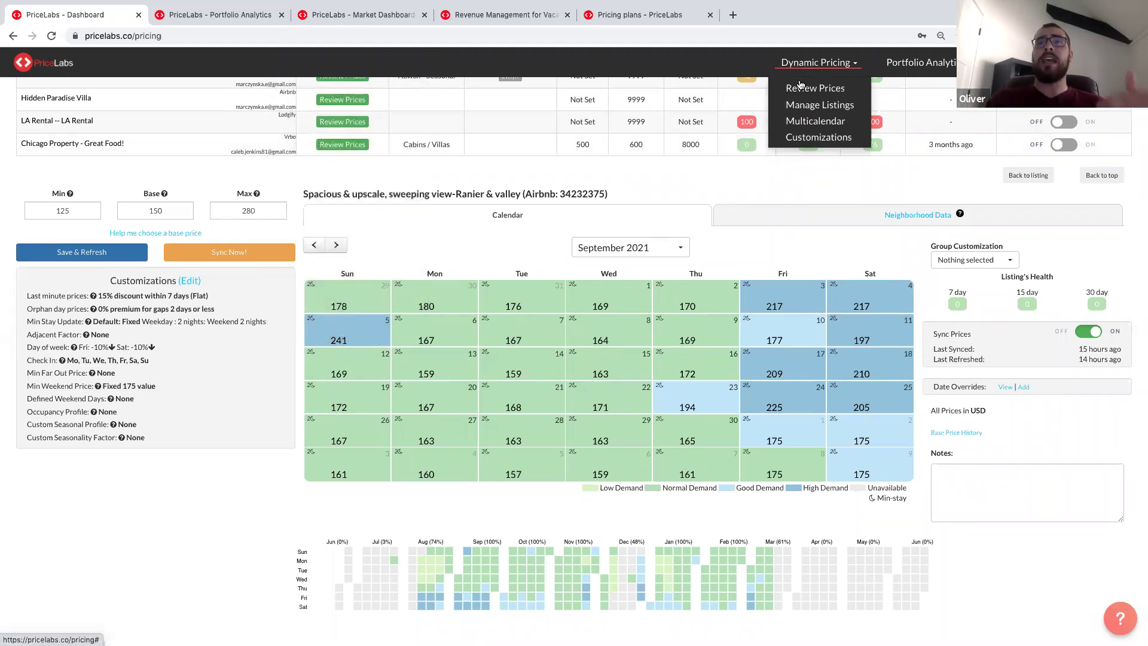
click(818, 123)
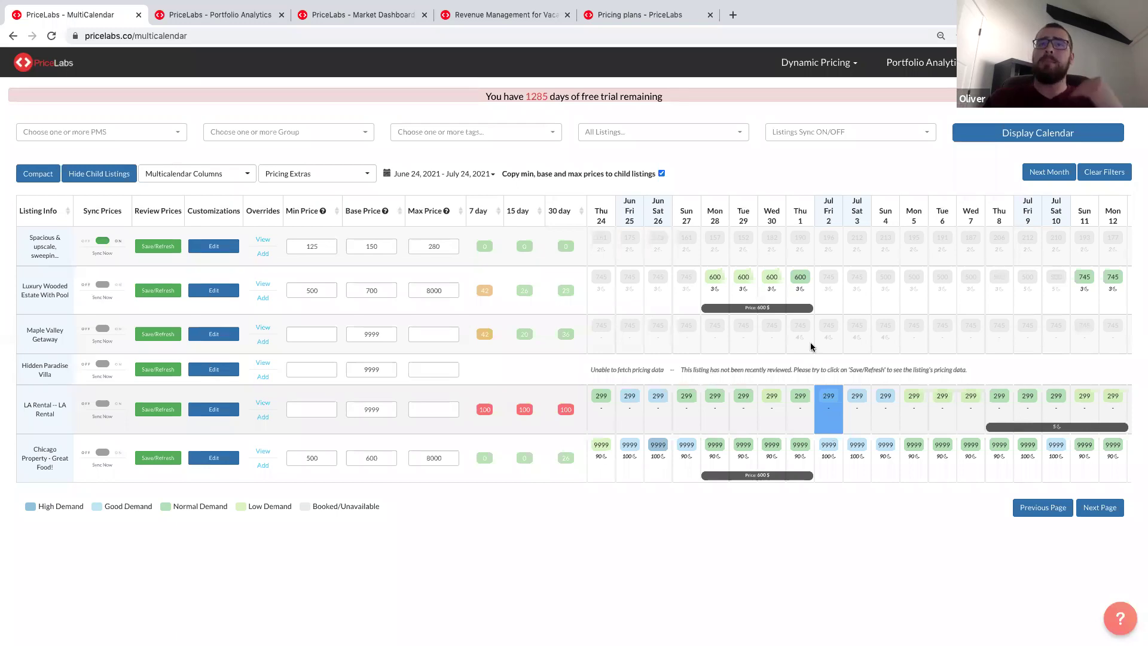
mouse_move(687, 443)
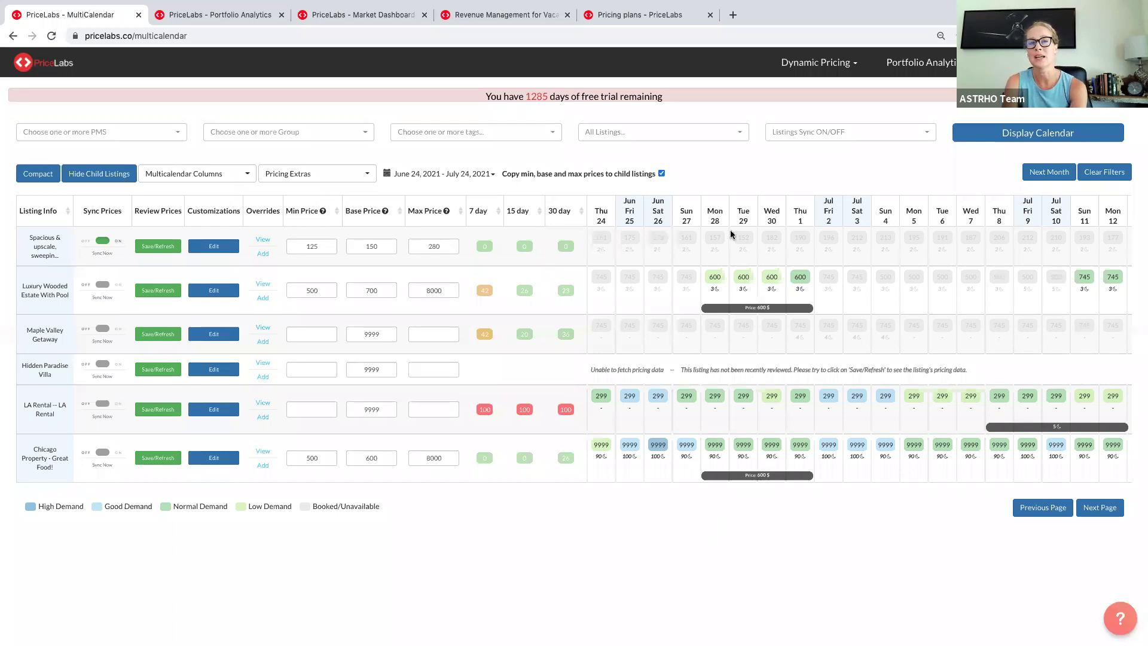
Switch to the Pricing plans page and examine the product prices and the Dynamic Pricing tiers for USA, Canada and European countries
click(680, 15)
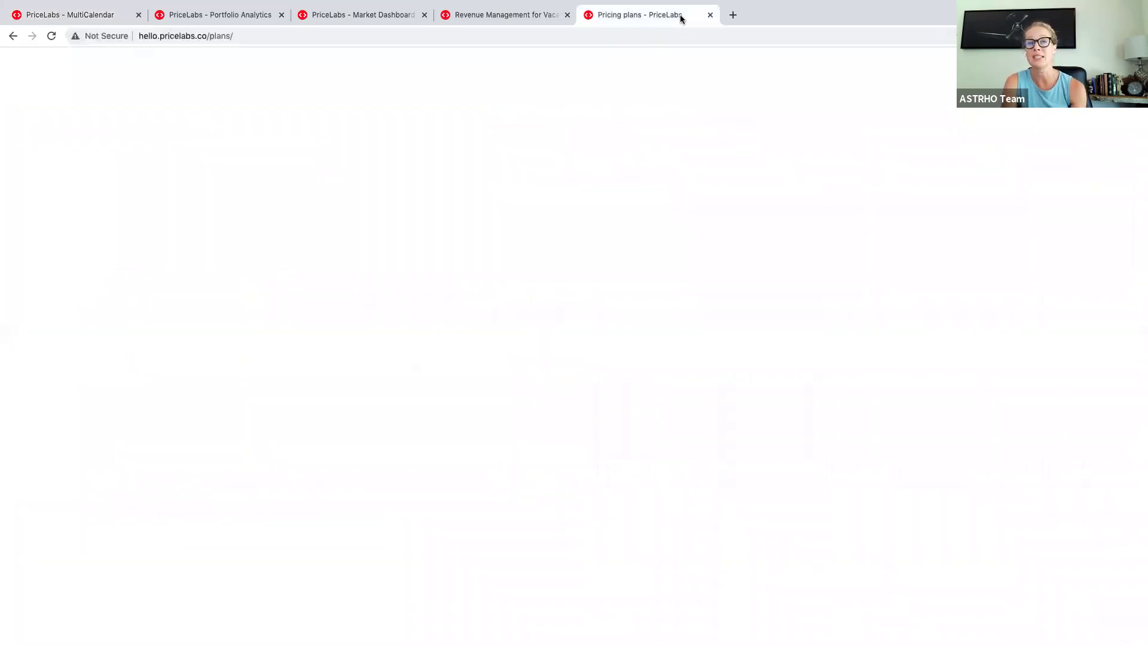
scroll(769, 456, down, 1)
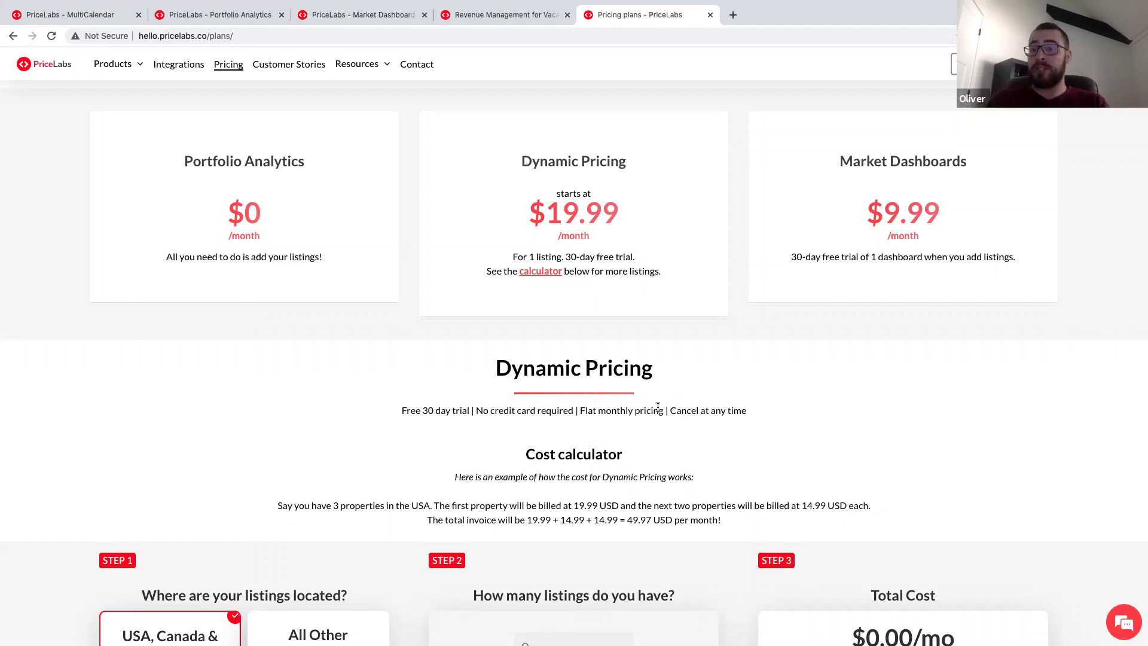
scroll(652, 543, down, 3)
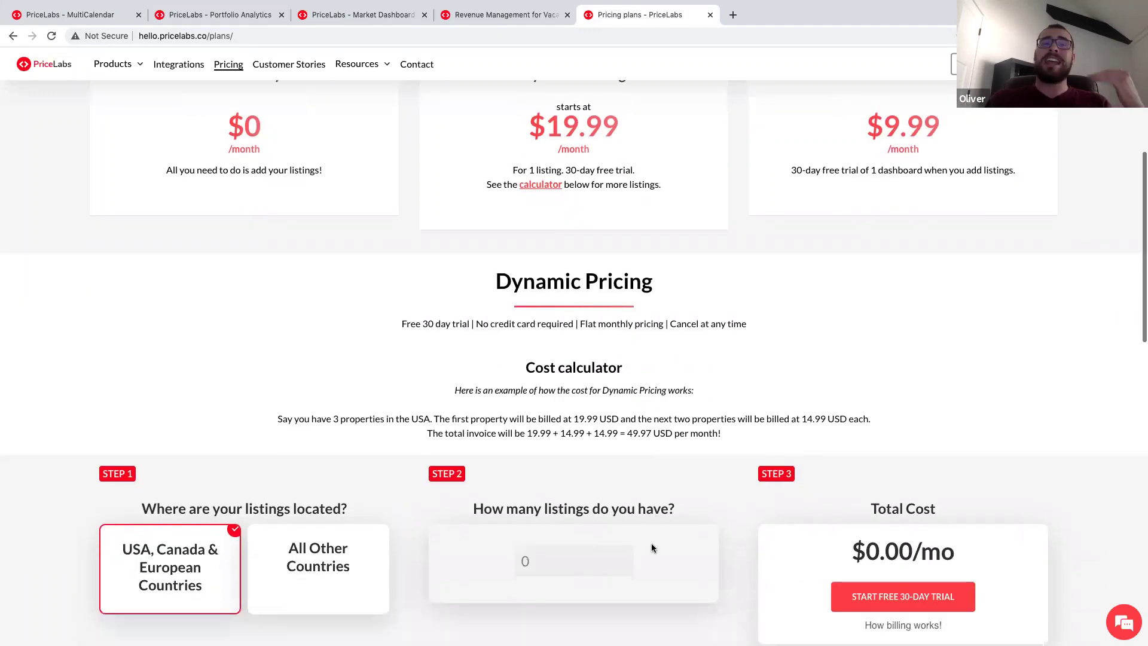
scroll(652, 543, down, 4)
drag(325, 426, 340, 426)
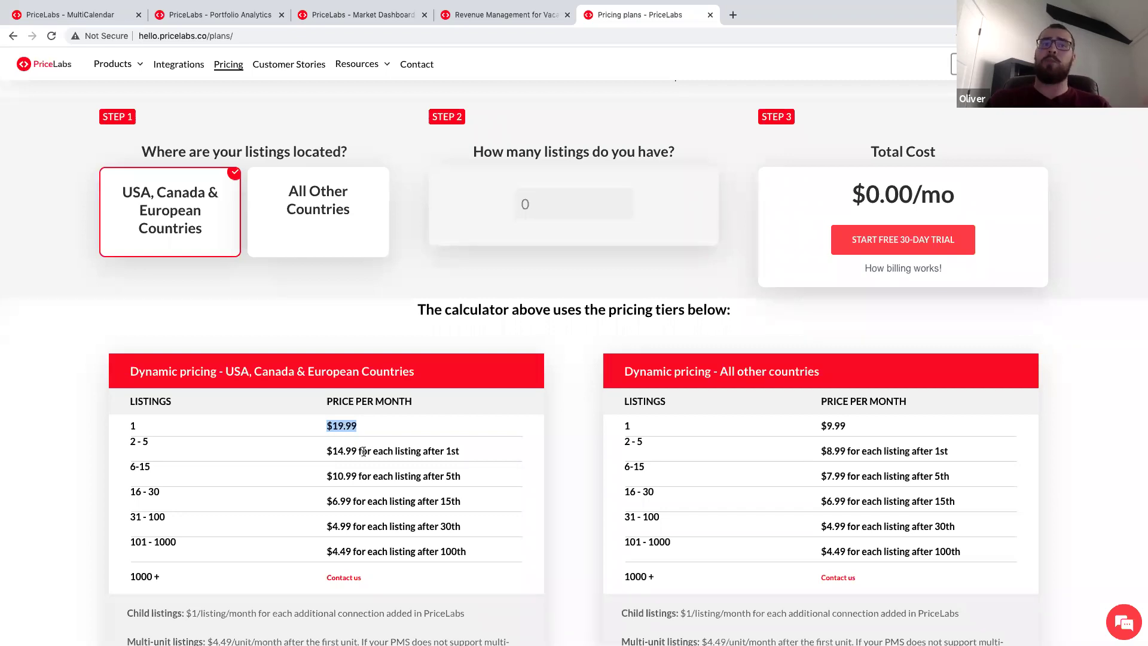
triple_click(339, 451)
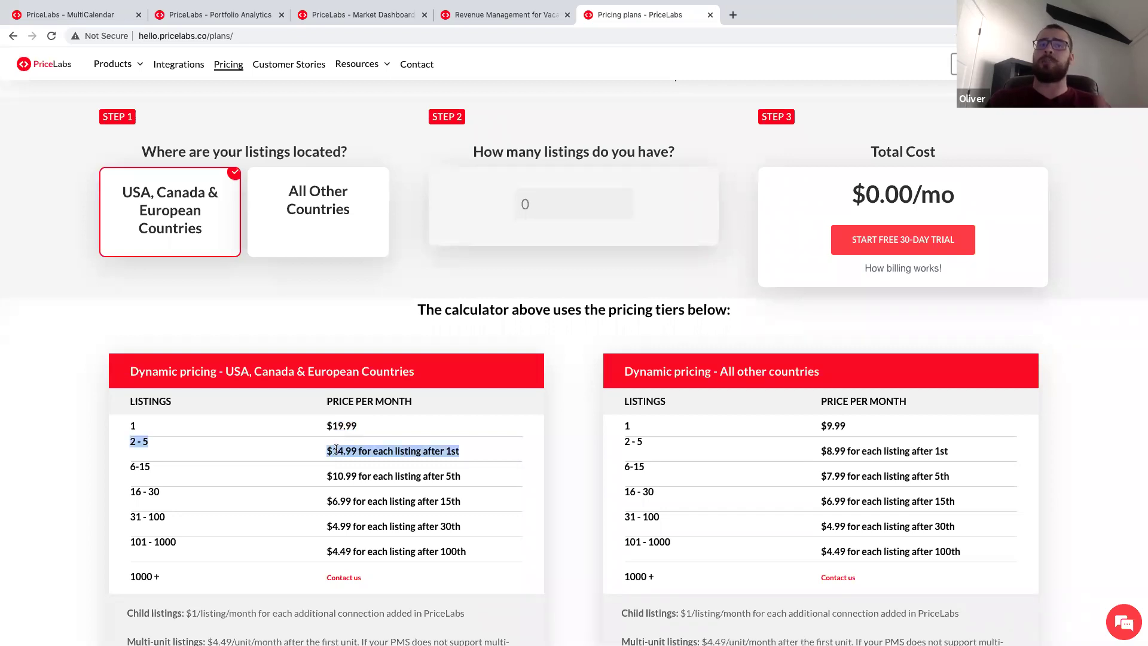
Calculate the monthly Dynamic Pricing cost for 5 listings in the USA, Canada and European countries
click(543, 203)
text(5)
key(Down)
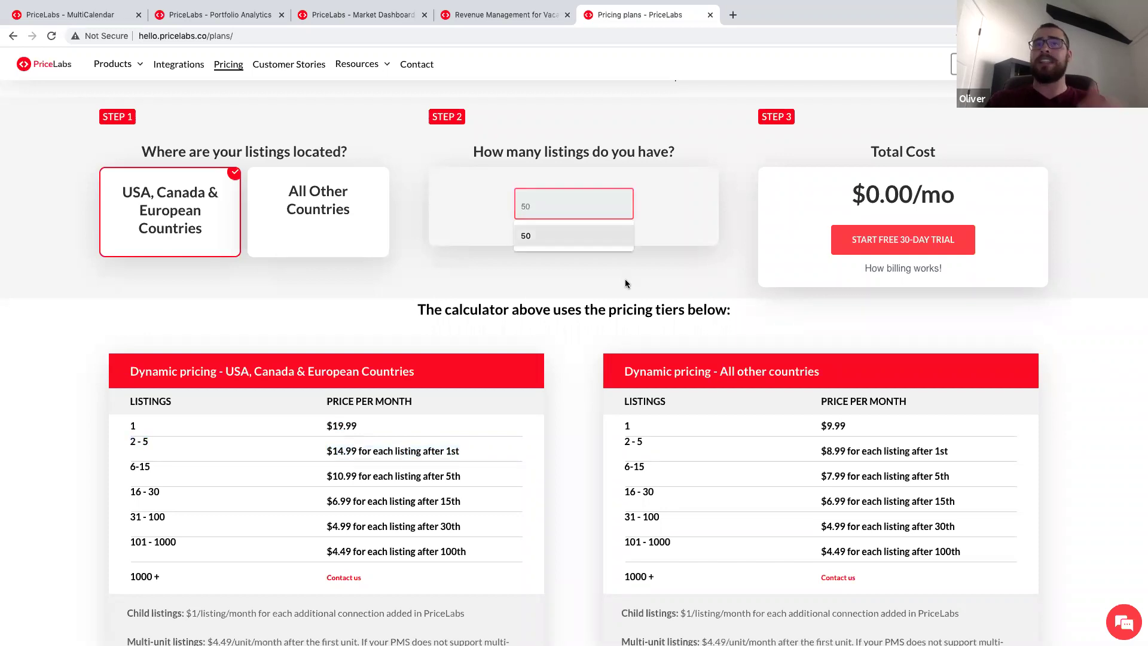
click(626, 283)
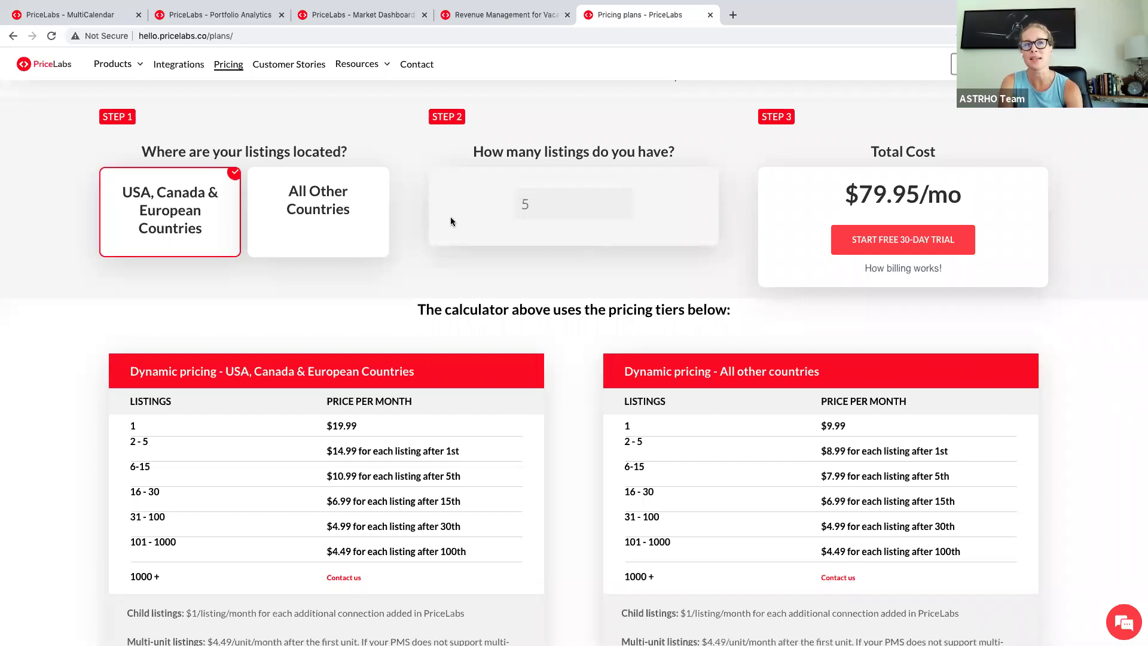
Open the Integrations page and look through the supported channels, property management systems and channel managers
click(192, 69)
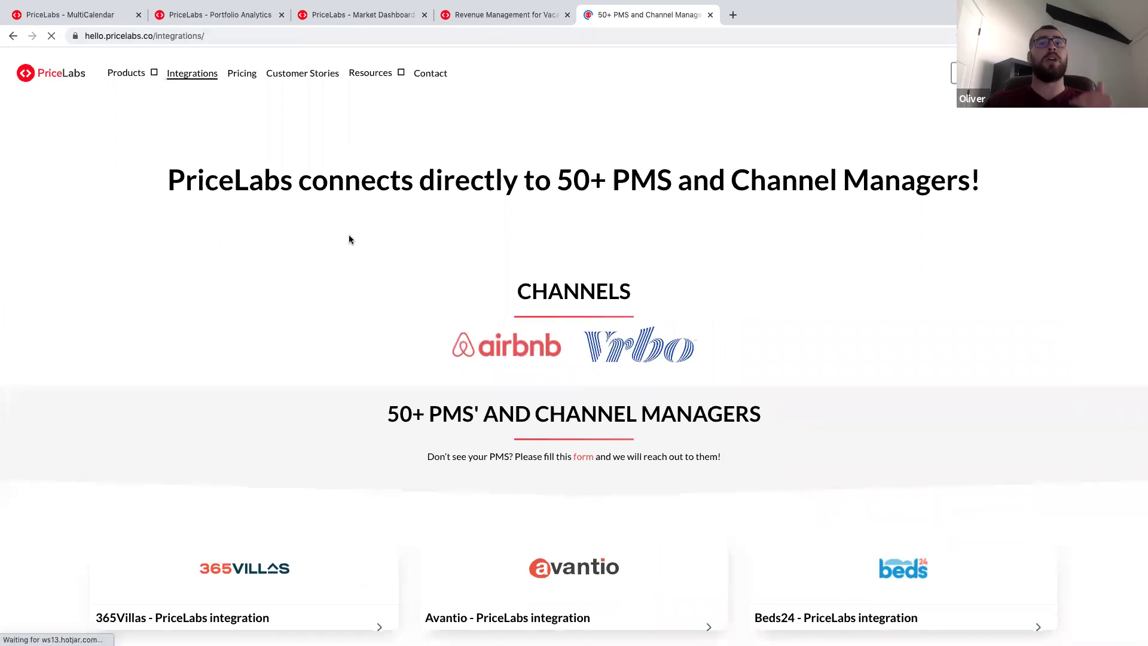
scroll(349, 239, down, 1)
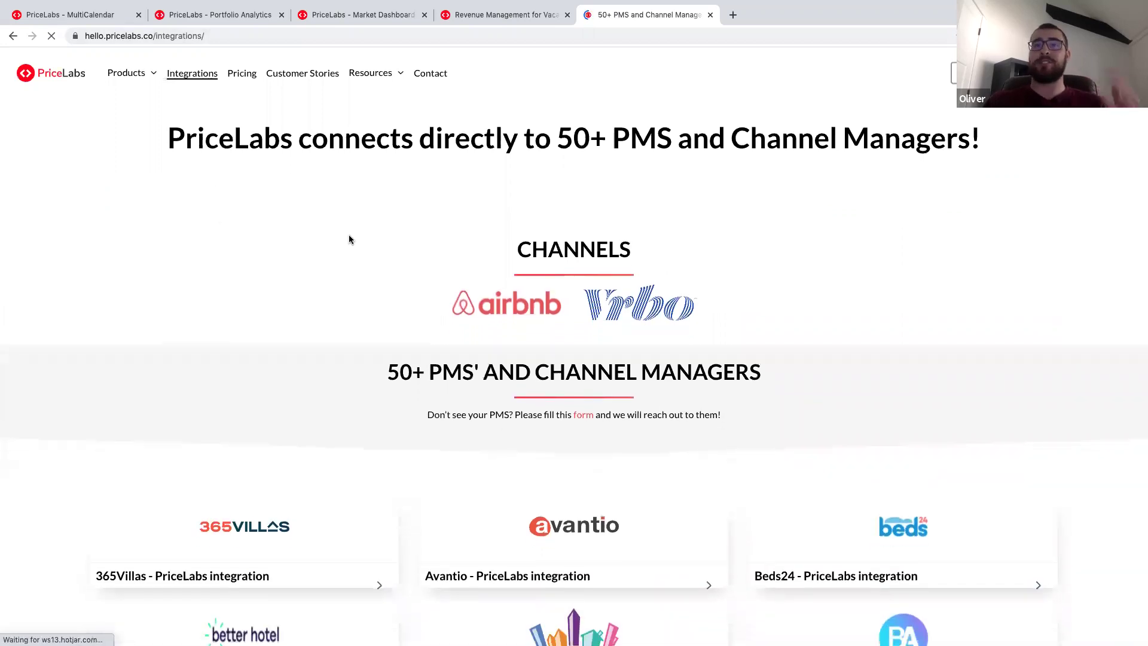
scroll(350, 239, down, 1)
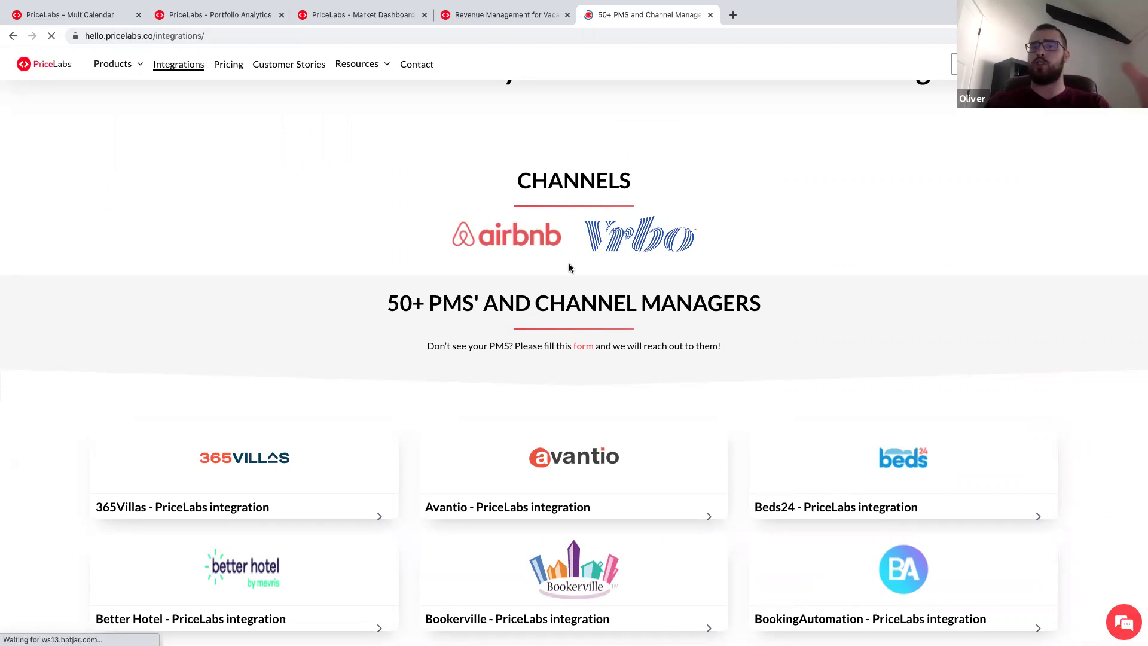
scroll(694, 409, down, 5)
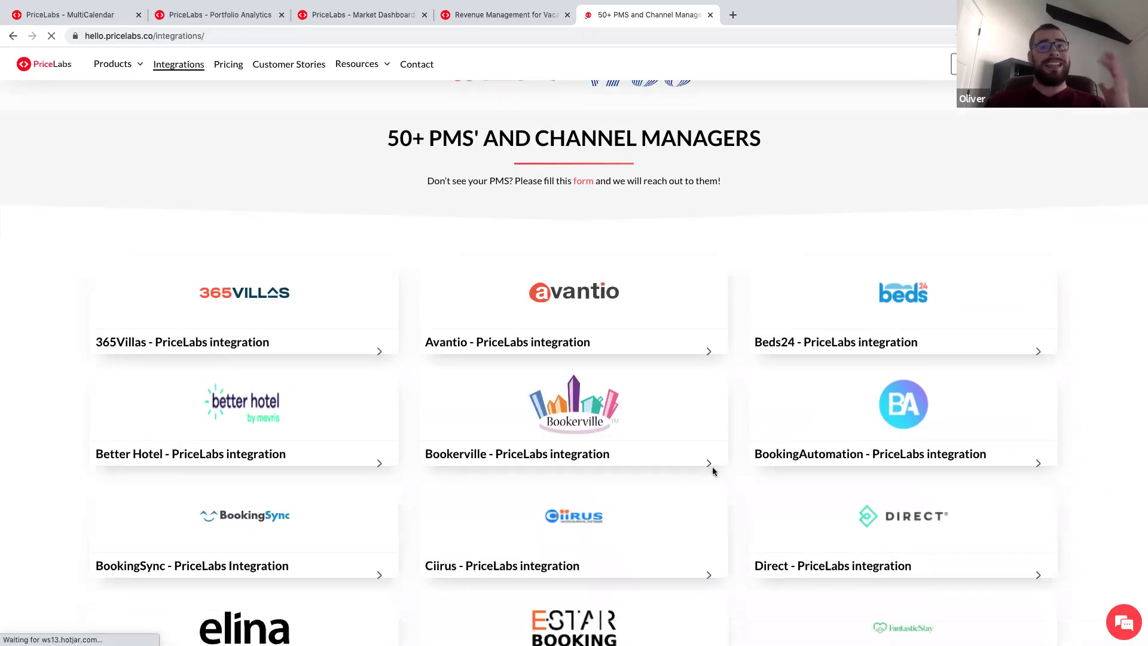
scroll(748, 569, down, 2)
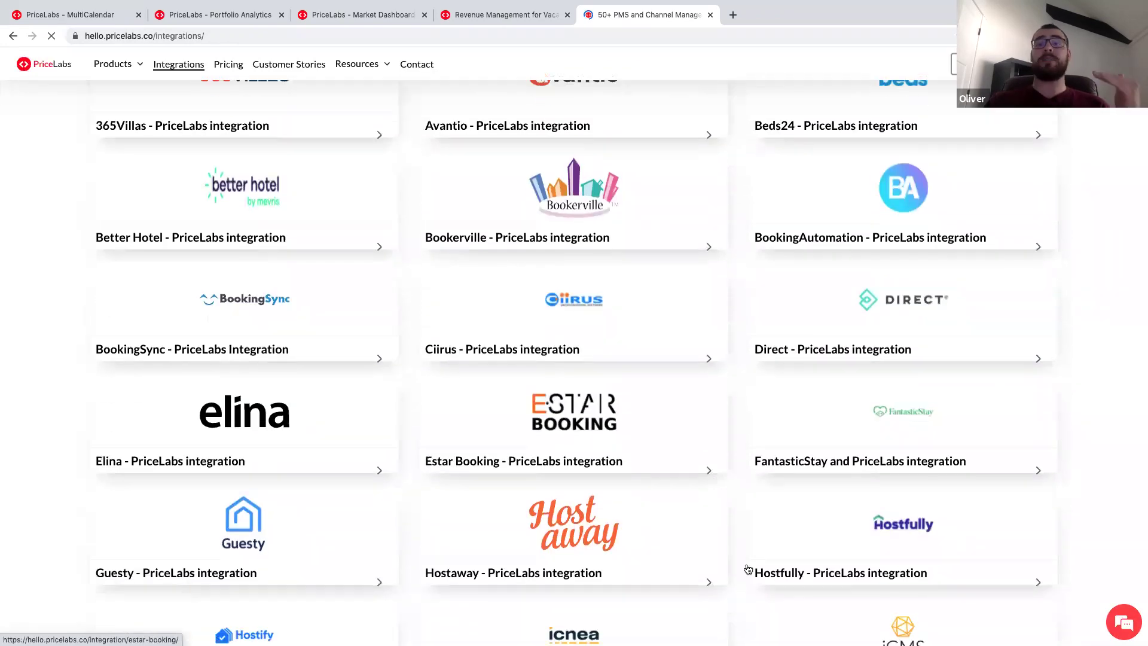
scroll(748, 568, down, 1)
scroll(749, 568, down, 3)
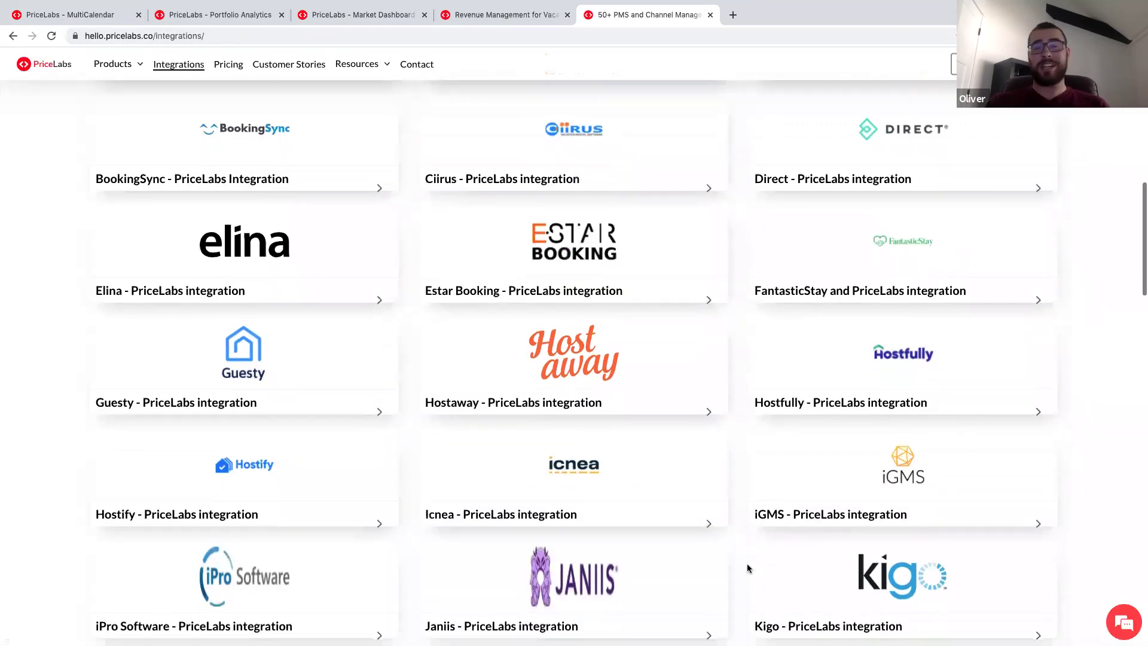